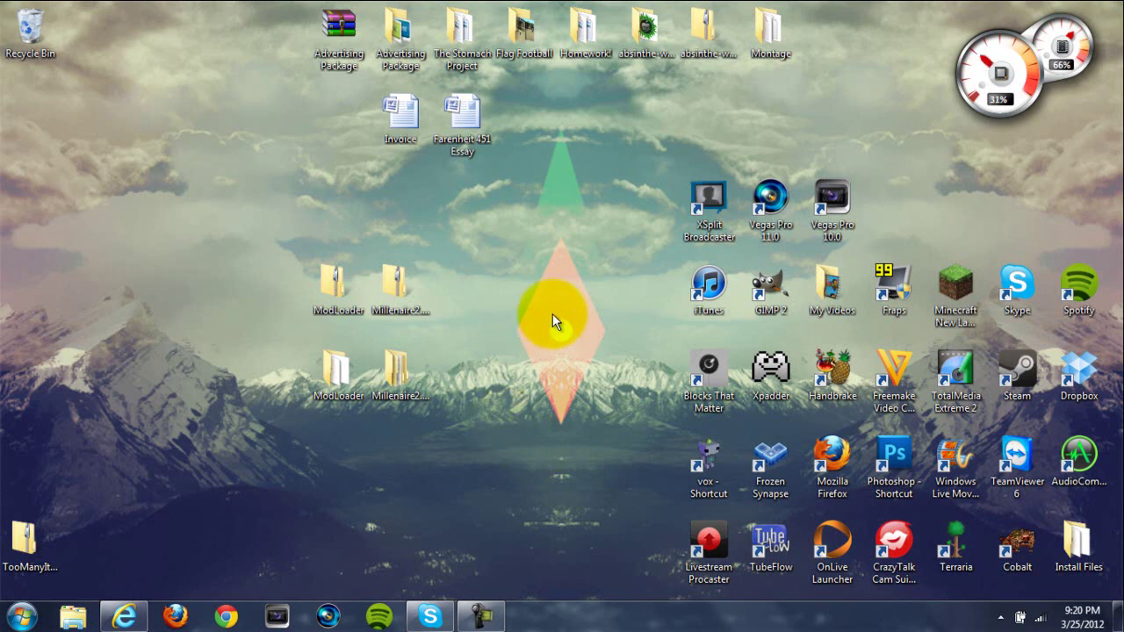
Cancel an Extract All of ModLoader, then put ModLoader and Millenaire2.4.7 at the desktop's left edge.
{"action": "left_click_drag", "start_coordinate": [538, 308], "coordinate": [581, 356]}
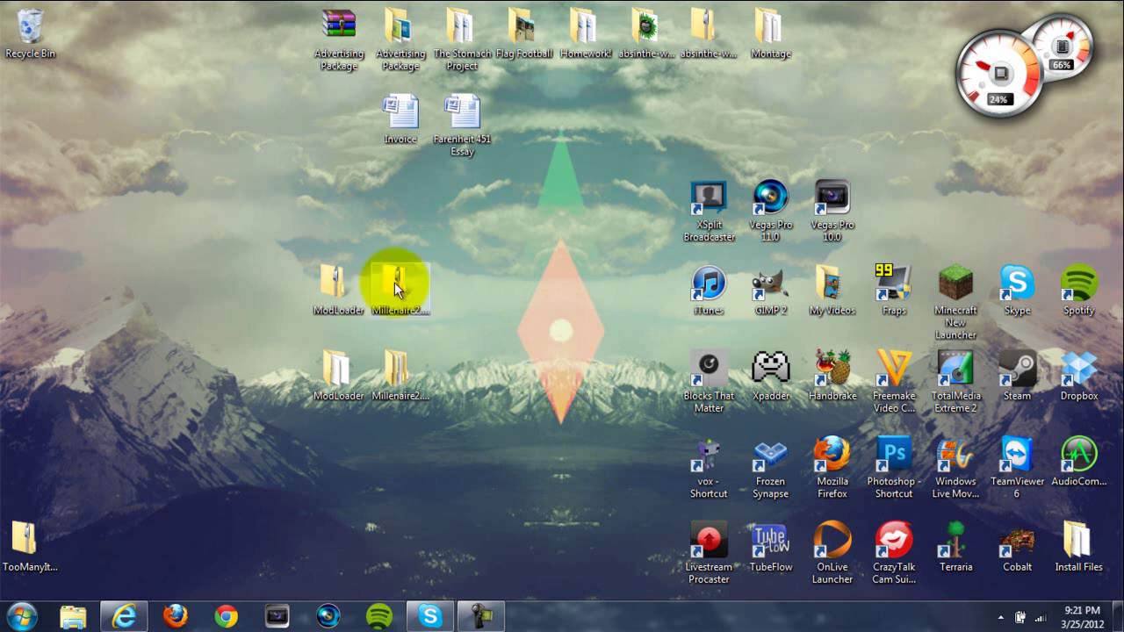
{"action": "left_click_drag", "start_coordinate": [357, 285], "coordinate": [402, 301]}
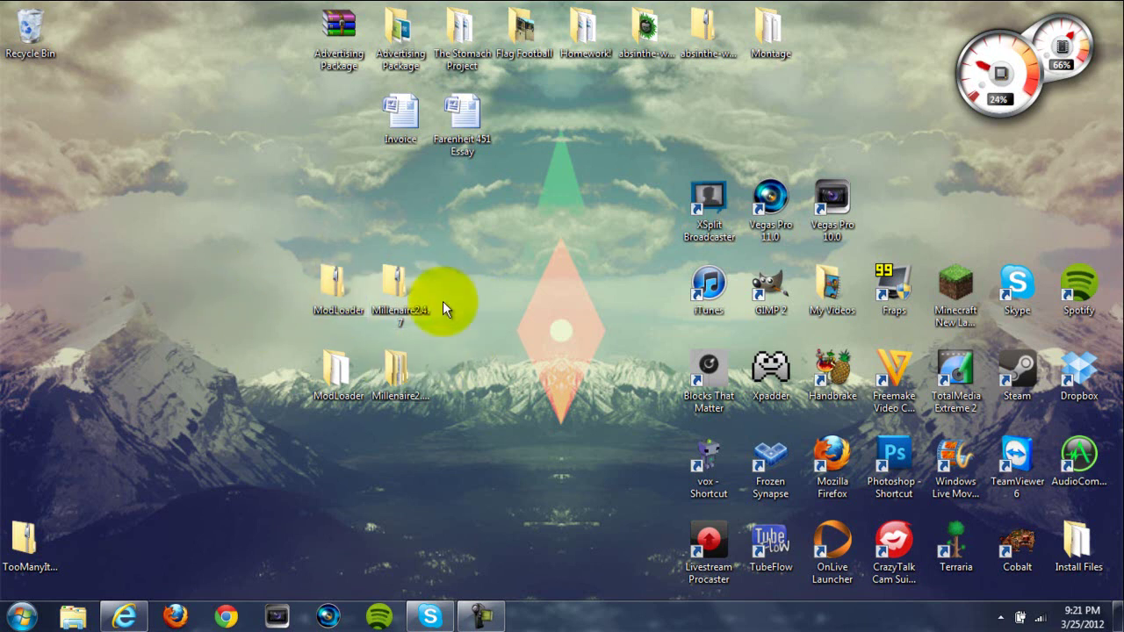
{"action": "right_click", "coordinate": [346, 292]}
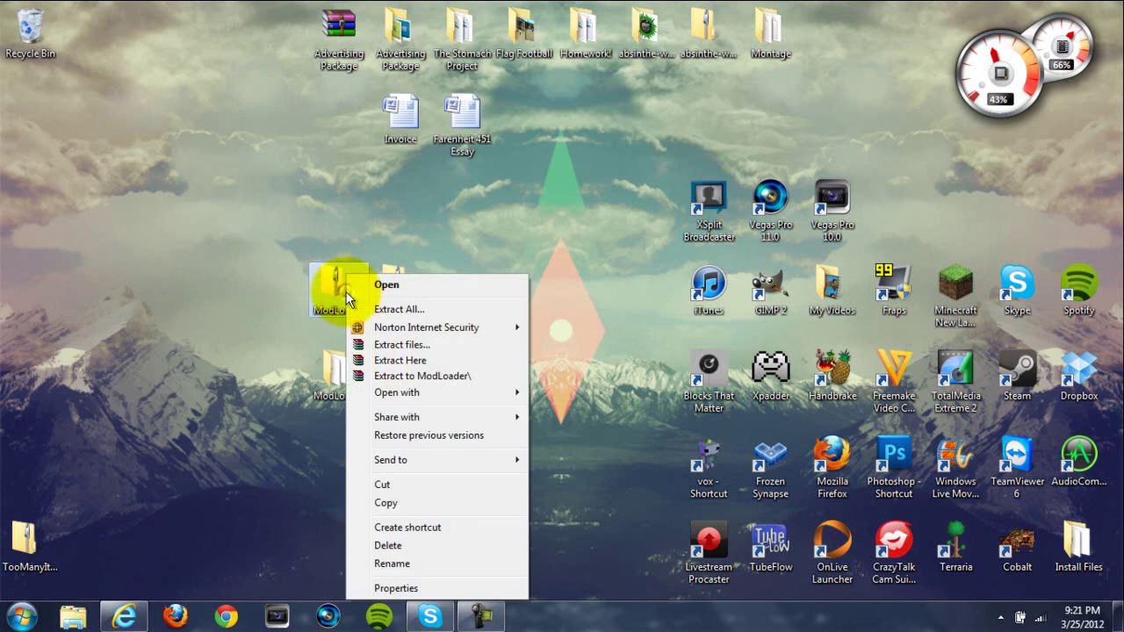
{"action": "left_click", "coordinate": [397, 310]}
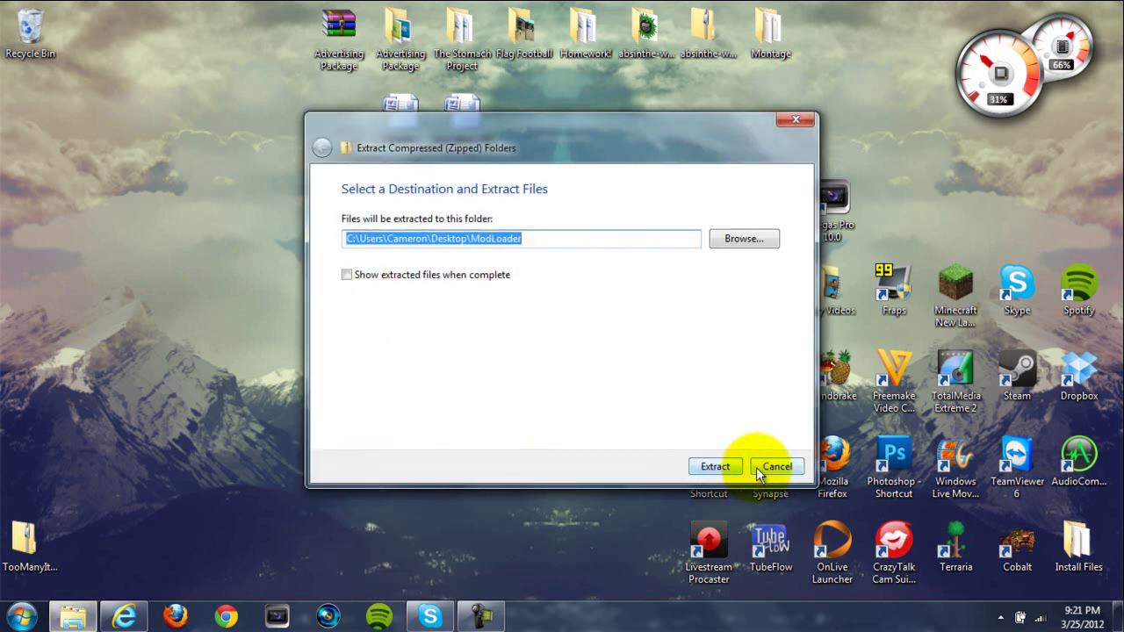
{"action": "left_click", "coordinate": [781, 468]}
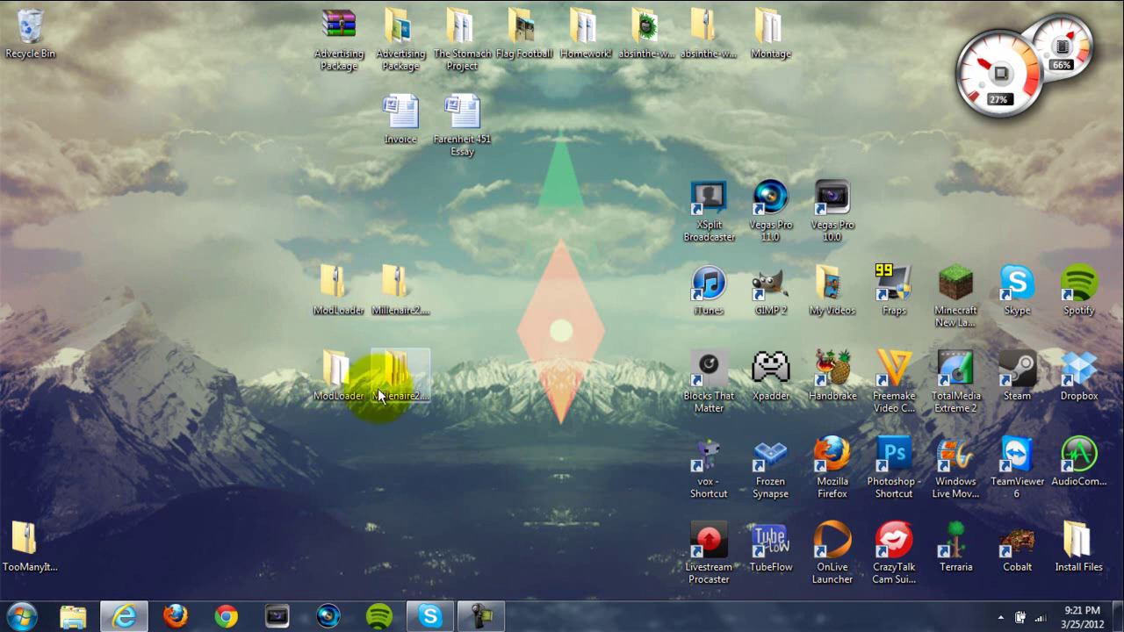
{"action": "left_click_drag", "start_coordinate": [342, 285], "coordinate": [34, 447]}
{"action": "left_click_drag", "start_coordinate": [409, 301], "coordinate": [35, 368]}
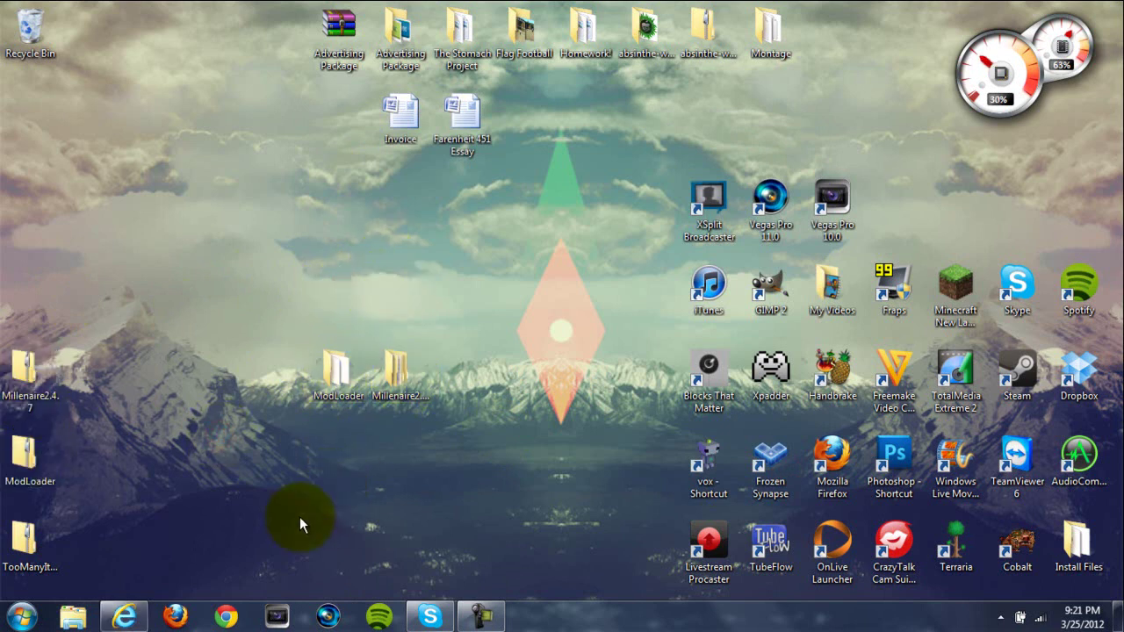
Go to %appdata% and open .minecraft\bin to reach the minecraft jar file.
{"action": "left_click", "coordinate": [22, 616]}
{"action": "type", "text": "%a"}
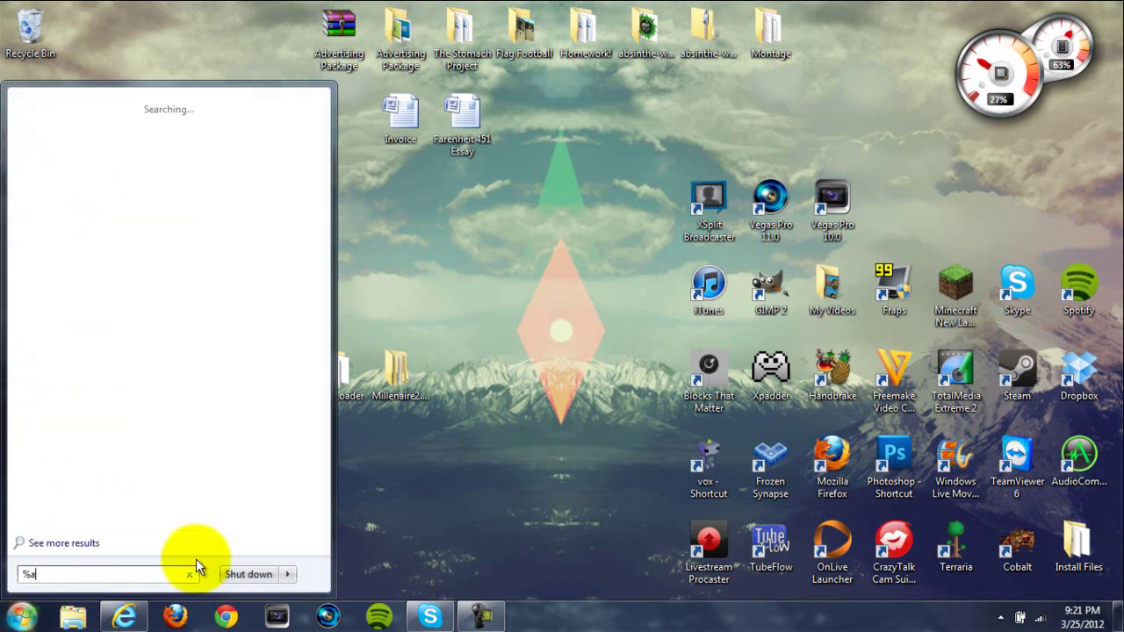
{"action": "type", "text": "ppdata"}
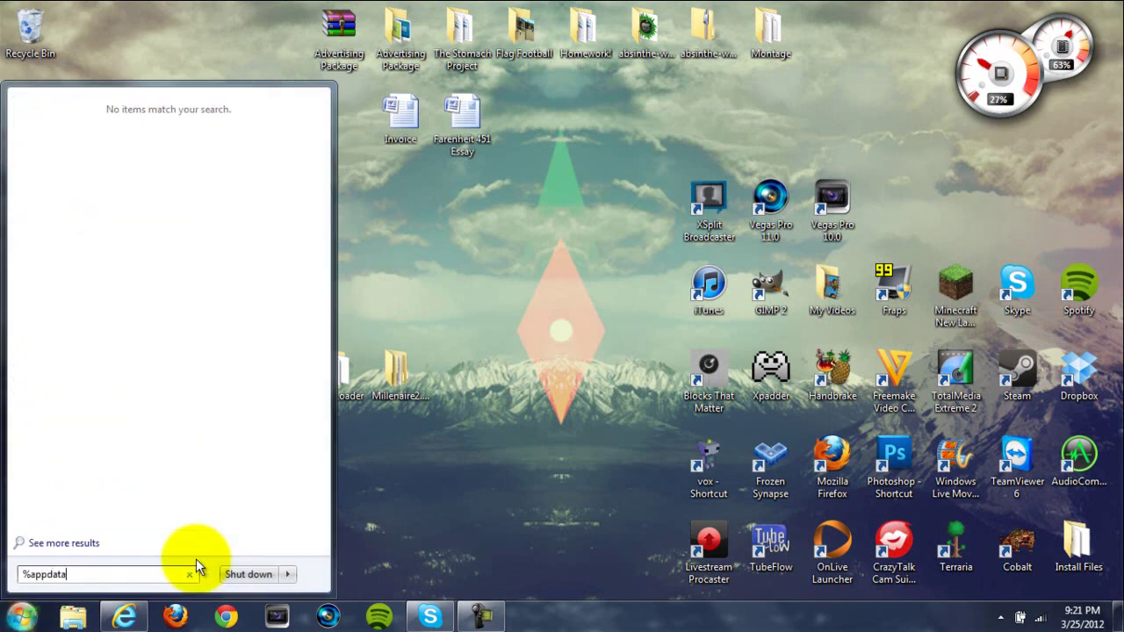
{"action": "type", "text": "%"}
{"action": "key", "text": "Return"}
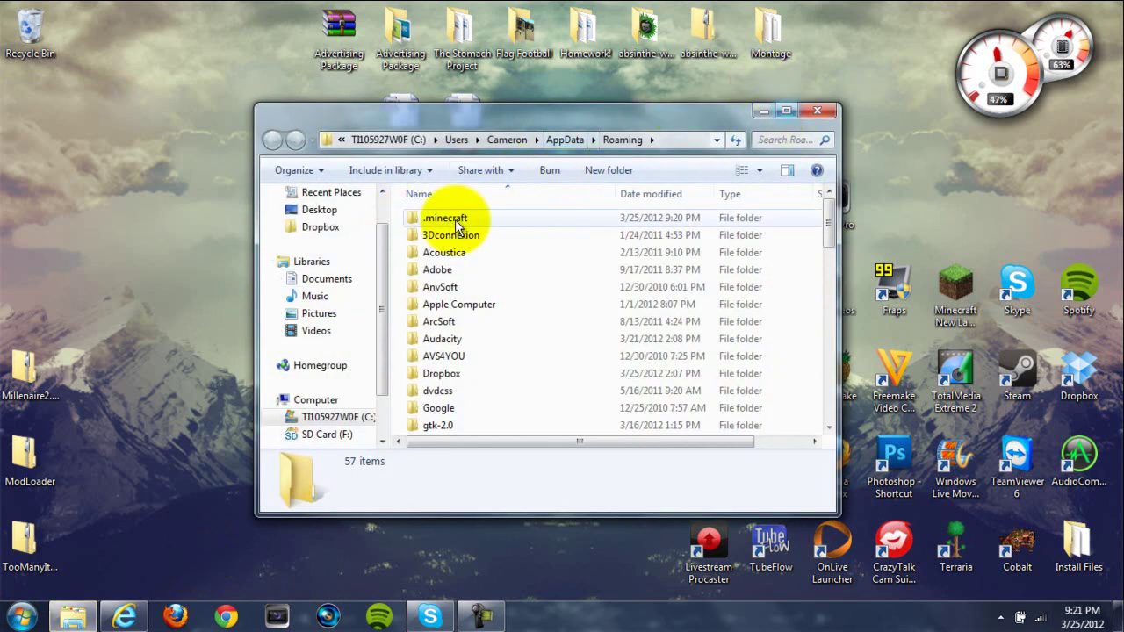
{"action": "double_click", "coordinate": [449, 219]}
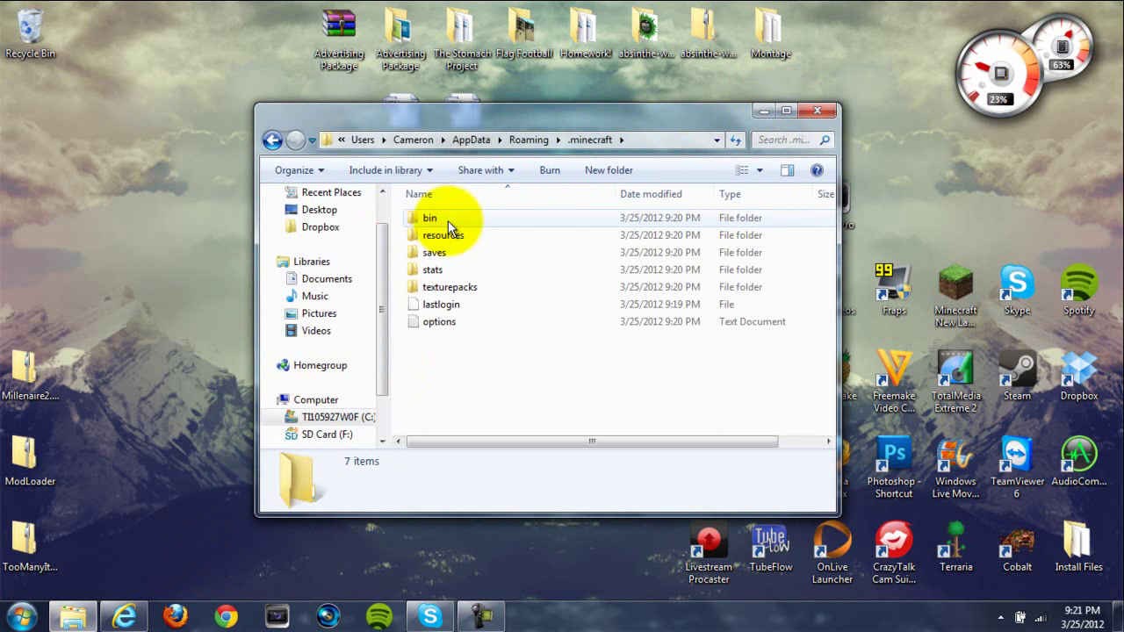
{"action": "double_click", "coordinate": [448, 221]}
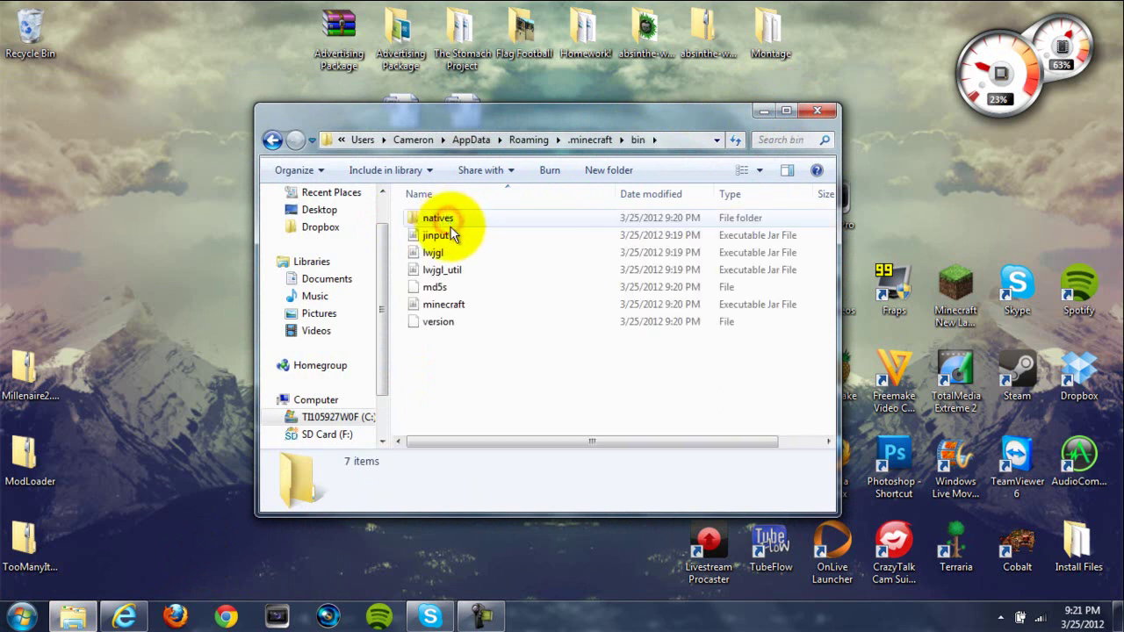
{"action": "right_click", "coordinate": [473, 303]}
Open minecraft.jar as a WinRAR archive and dismiss the license reminder.
{"action": "right_click", "coordinate": [456, 302]}
{"action": "mouse_move", "coordinate": [483, 327]}
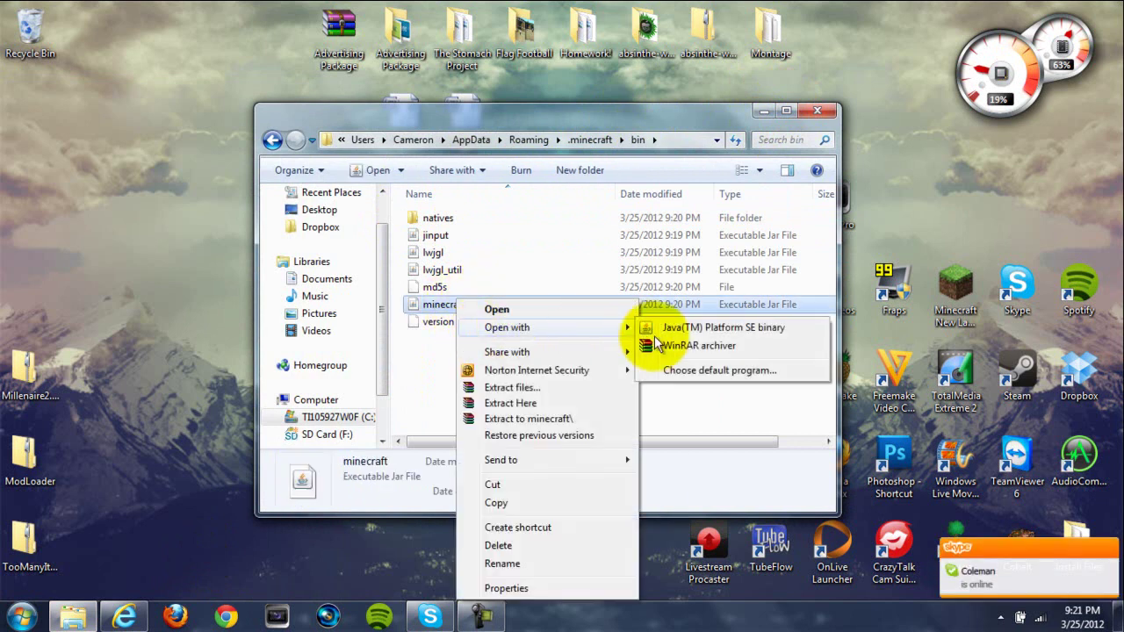
{"action": "left_click", "coordinate": [667, 350]}
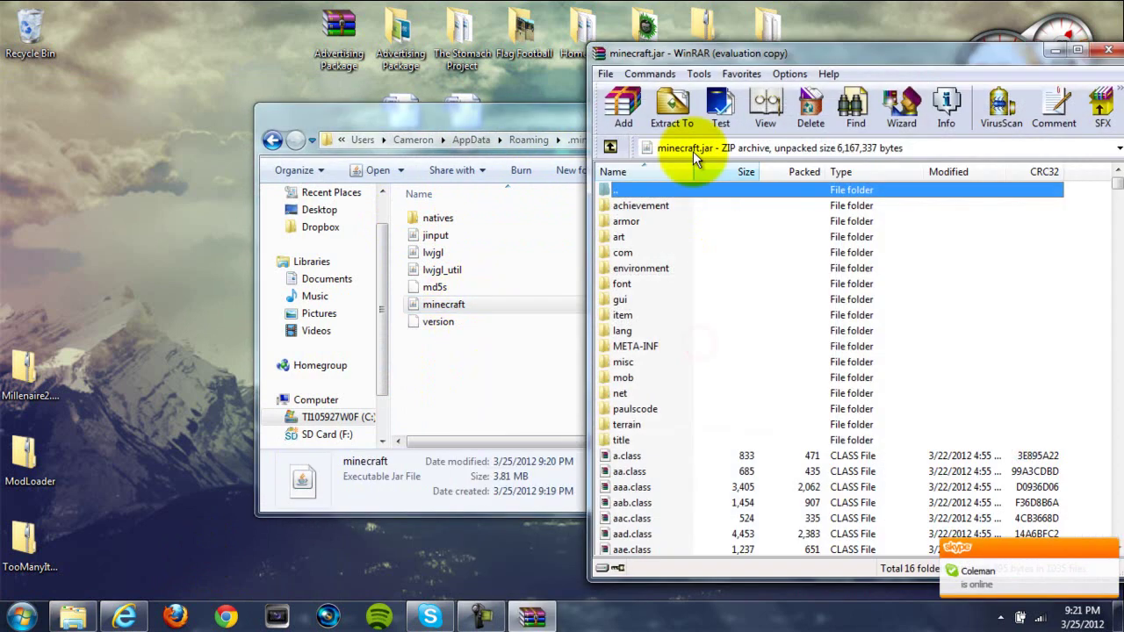
{"action": "left_click", "coordinate": [475, 124]}
{"action": "left_click", "coordinate": [764, 105]}
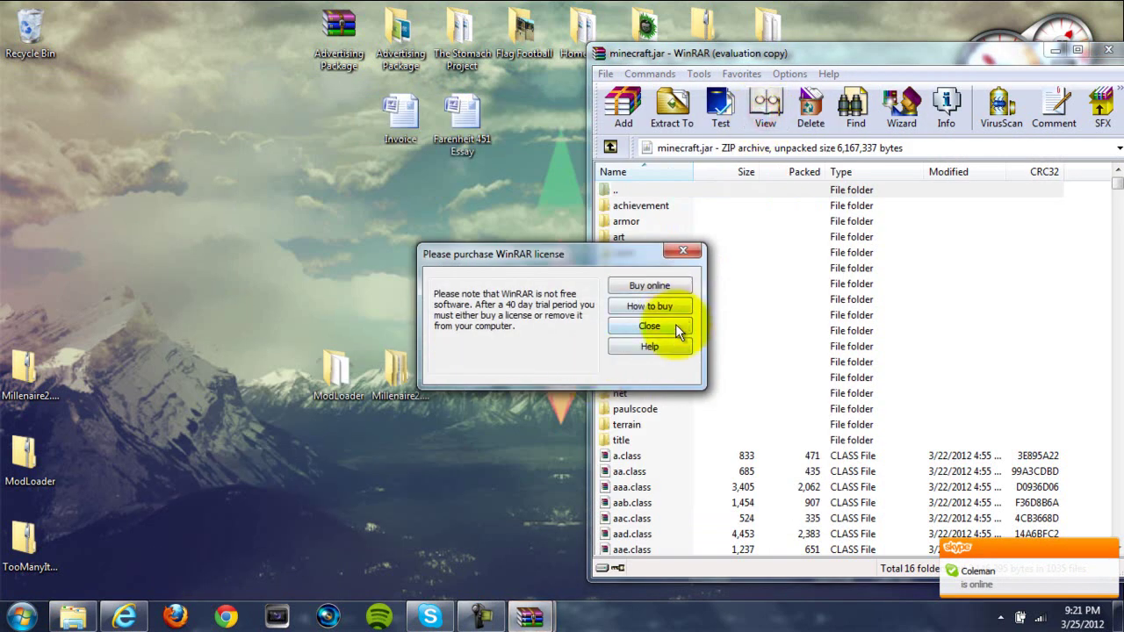
{"action": "left_click", "coordinate": [672, 325]}
Delete the META-INF folder from minecraft.jar, then open the extracted ModLoader folder.
{"action": "left_click", "coordinate": [634, 348]}
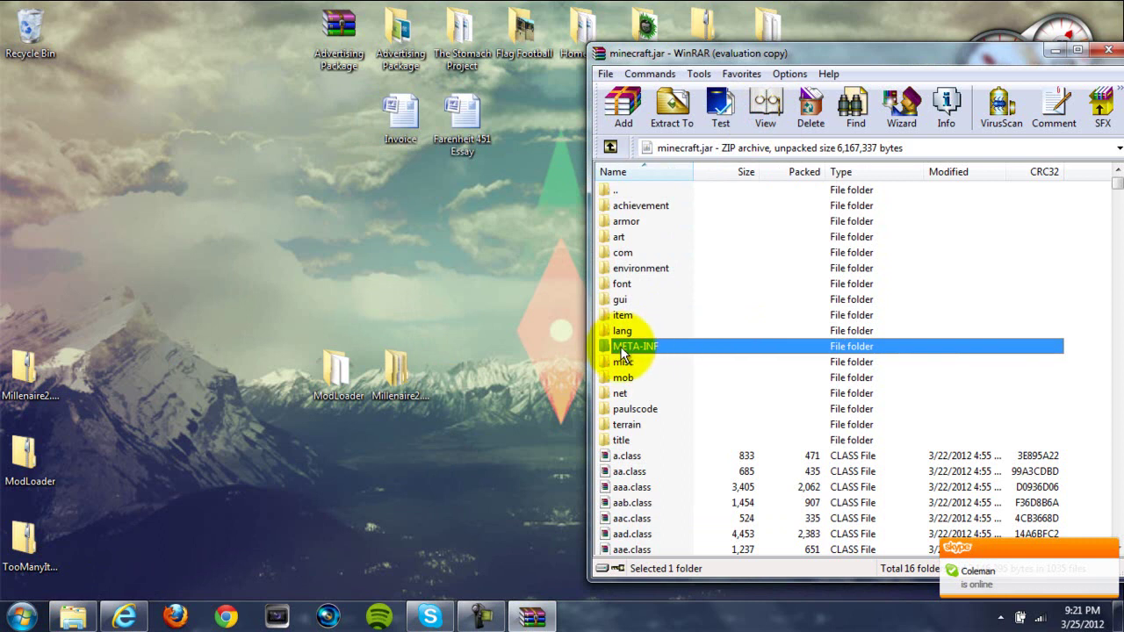
{"action": "right_click", "coordinate": [632, 350]}
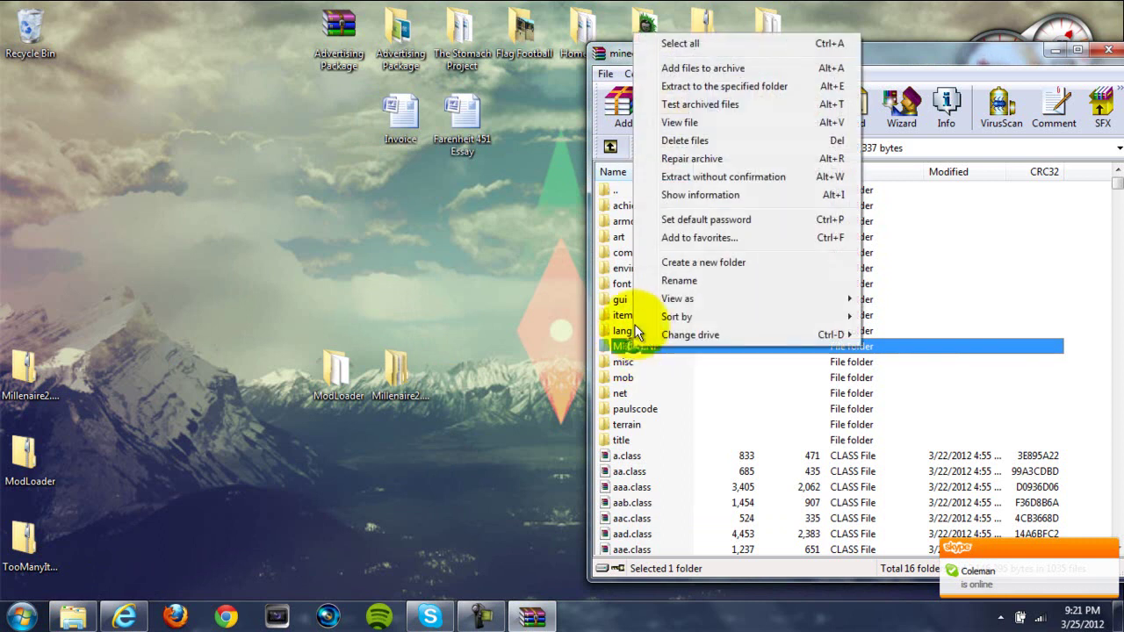
{"action": "left_click", "coordinate": [683, 141]}
{"action": "left_click", "coordinate": [571, 368]}
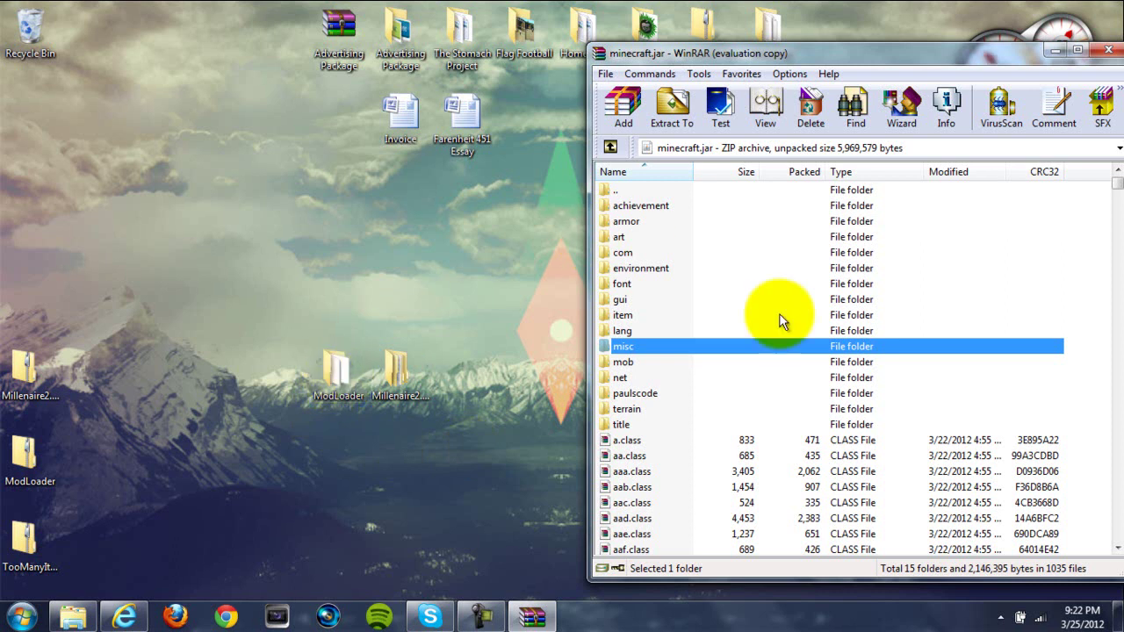
{"action": "double_click", "coordinate": [336, 375]}
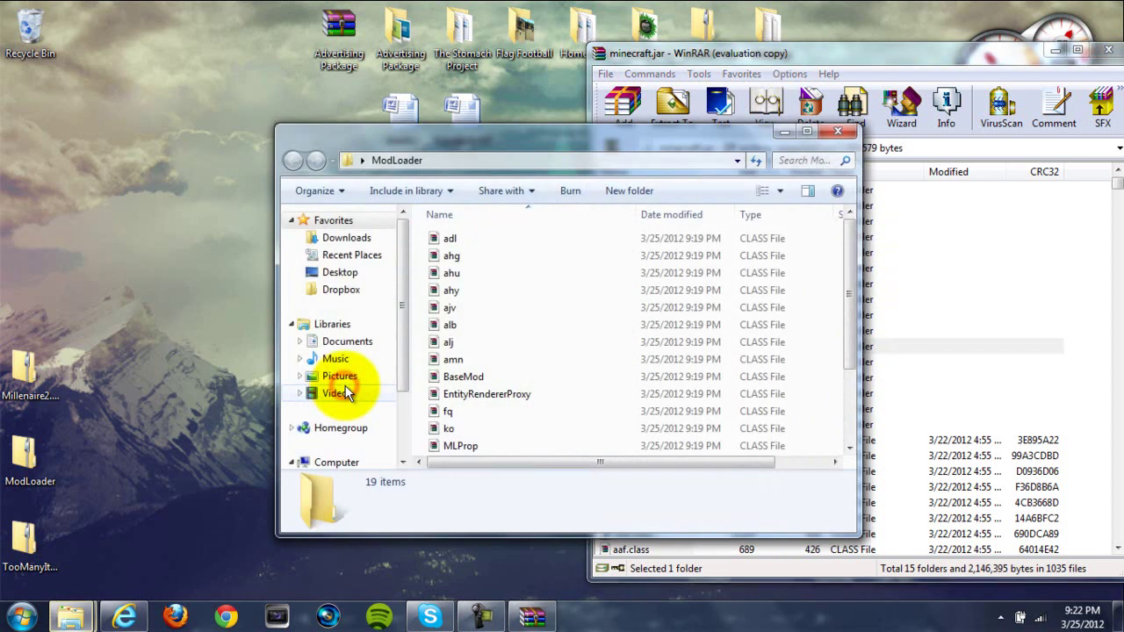
Add all 19 ModLoader class files into minecraft.jar.
{"action": "left_click_drag", "start_coordinate": [421, 227], "coordinate": [794, 617]}
{"action": "left_click_drag", "start_coordinate": [614, 299], "coordinate": [1053, 518]}
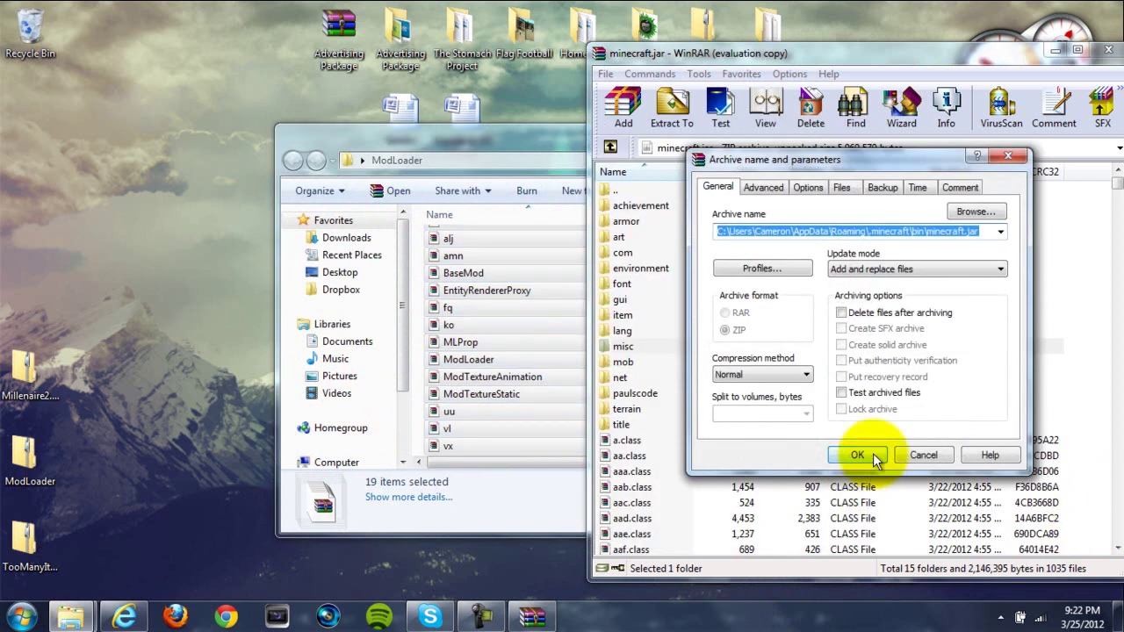
{"action": "left_click", "coordinate": [856, 455]}
Close the ModLoader window and move the leftover ModLoader folder to the Recycle Bin.
{"action": "left_click", "coordinate": [545, 137]}
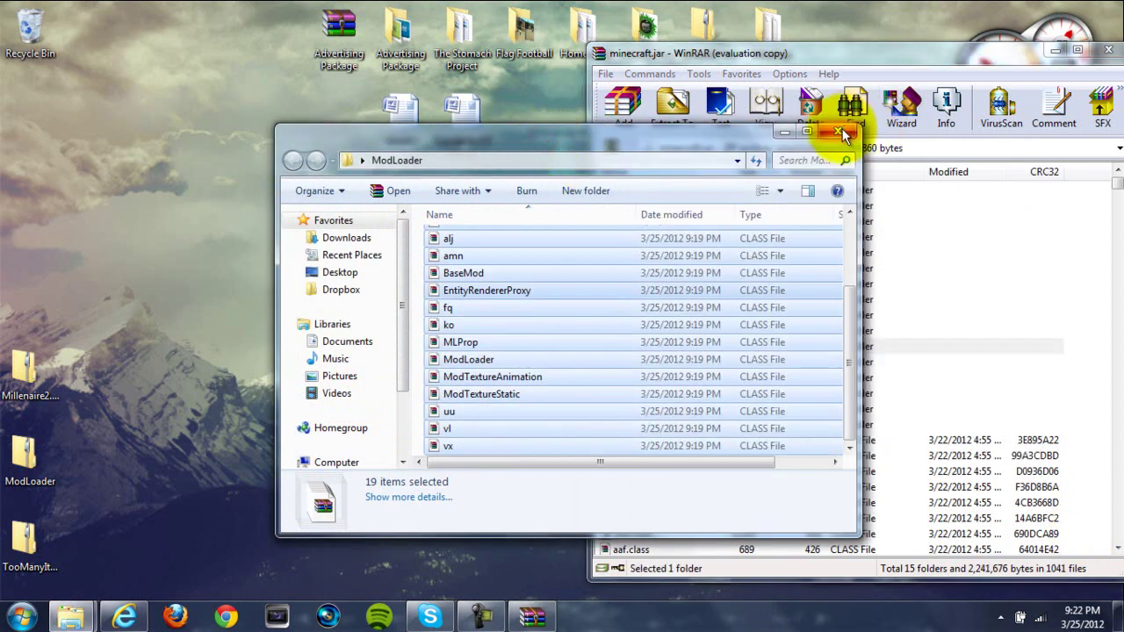
{"action": "left_click", "coordinate": [840, 131]}
{"action": "left_click", "coordinate": [335, 370]}
{"action": "left_click_drag", "start_coordinate": [53, 83], "coordinate": [46, 22]}
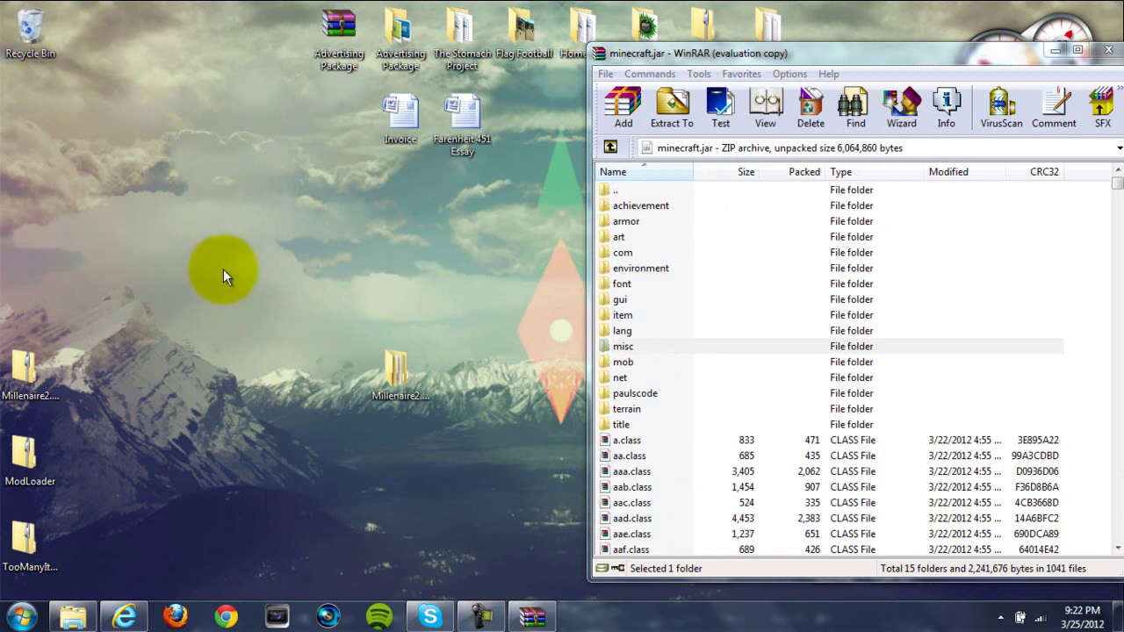
Add all files from Millenaire's 'Put in minecraft.jar (if Forge absent)' folder into minecraft.jar.
{"action": "double_click", "coordinate": [391, 378]}
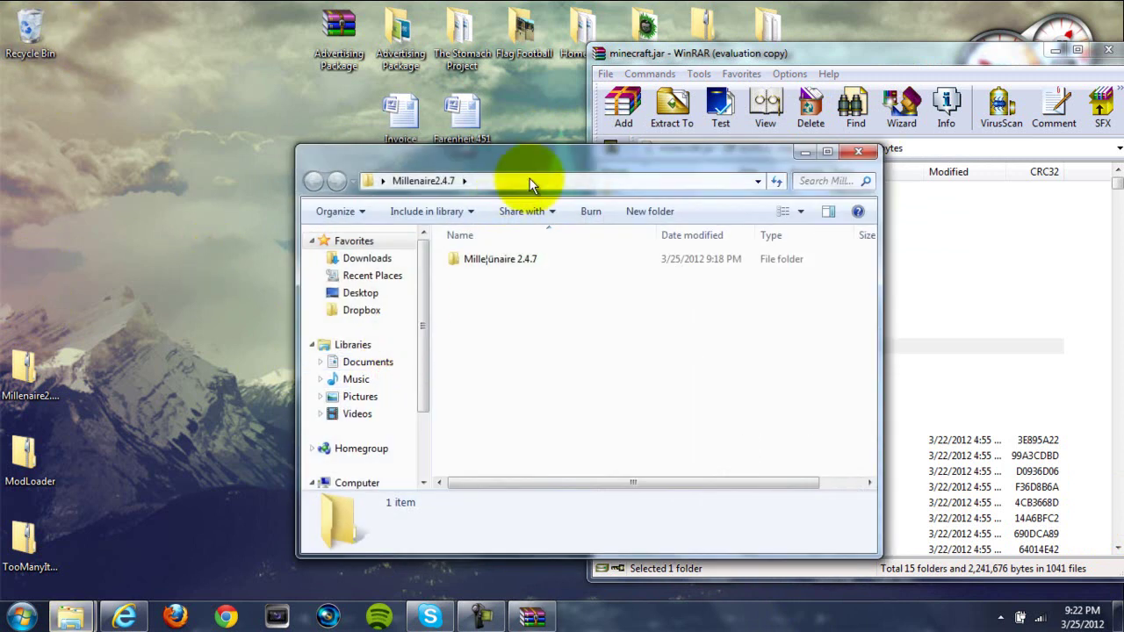
{"action": "left_click_drag", "start_coordinate": [540, 164], "coordinate": [237, 107]}
{"action": "double_click", "coordinate": [274, 198]}
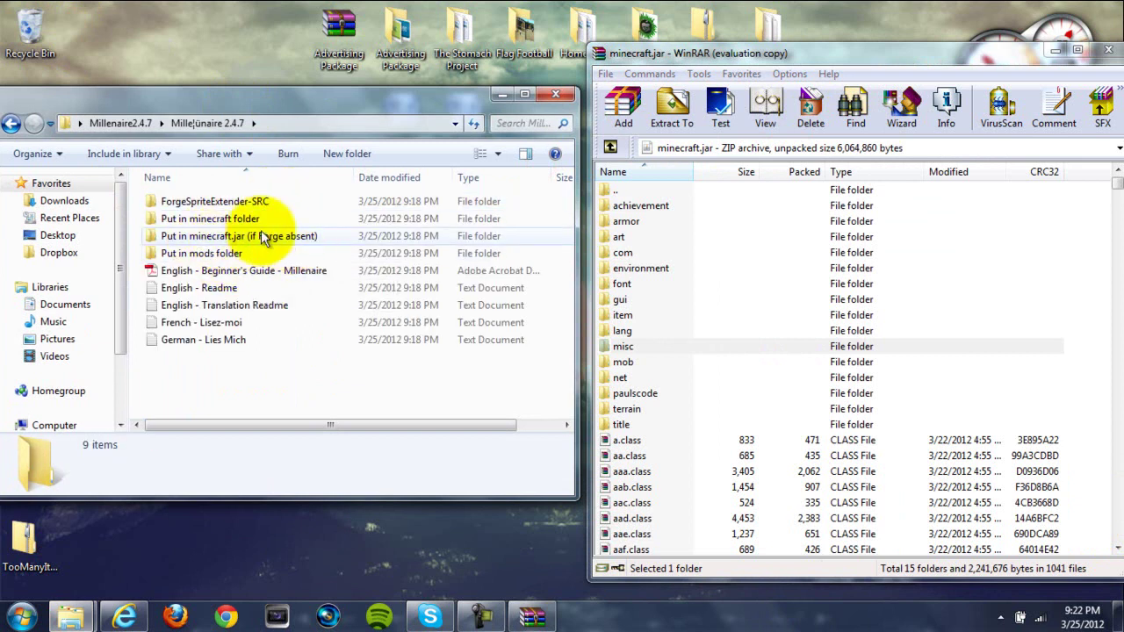
{"action": "double_click", "coordinate": [246, 235]}
{"action": "left_click_drag", "start_coordinate": [178, 386], "coordinate": [158, 186]}
{"action": "left_click_drag", "start_coordinate": [166, 202], "coordinate": [1076, 489]}
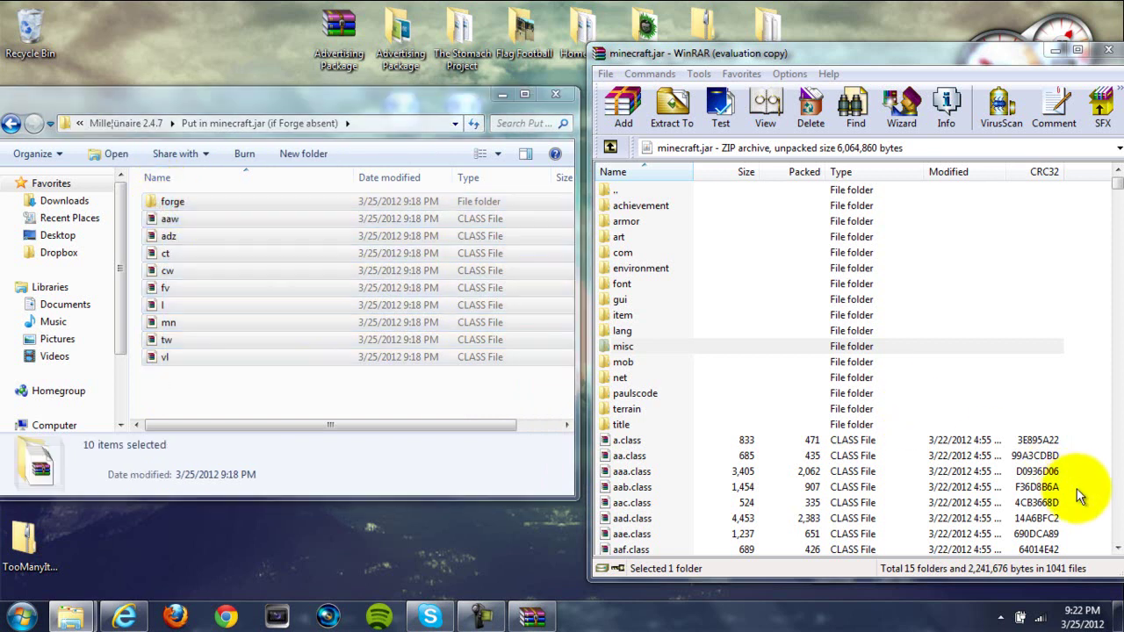
{"action": "left_click", "coordinate": [863, 461]}
Check the 'Put in mods folder' and 'Put in minecraft folder' folders, then close WinRAR.
{"action": "left_click", "coordinate": [11, 123]}
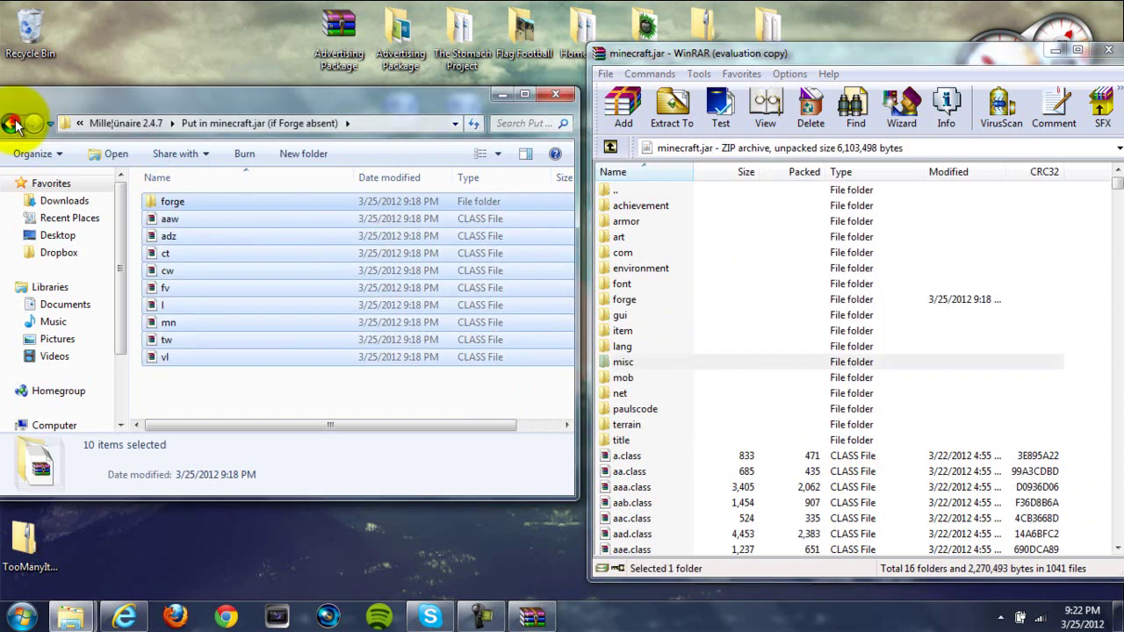
{"action": "double_click", "coordinate": [233, 250]}
{"action": "left_click", "coordinate": [11, 123]}
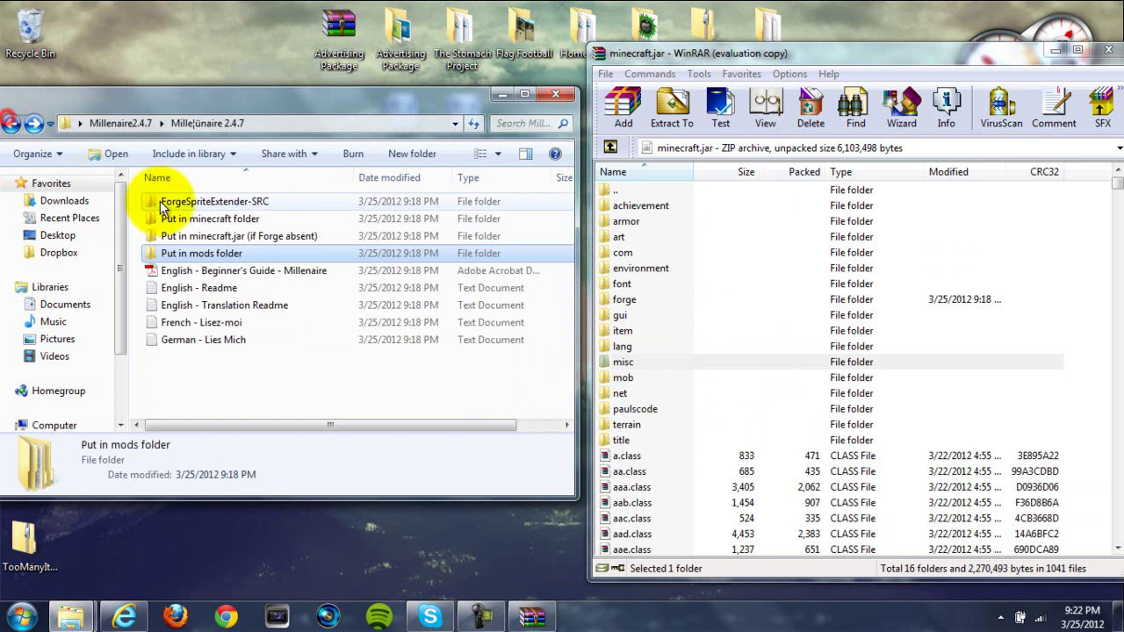
{"action": "double_click", "coordinate": [224, 218]}
{"action": "left_click", "coordinate": [10, 124]}
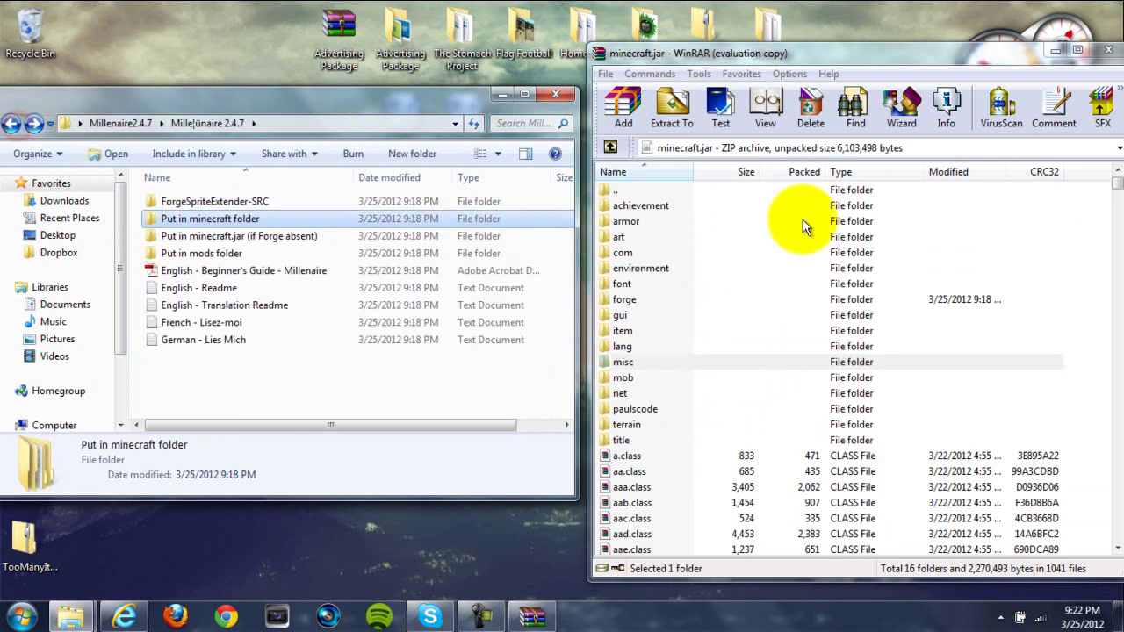
{"action": "left_click", "coordinate": [1108, 51]}
{"action": "mouse_move", "coordinate": [70, 617]}
{"action": "left_click", "coordinate": [77, 562]}
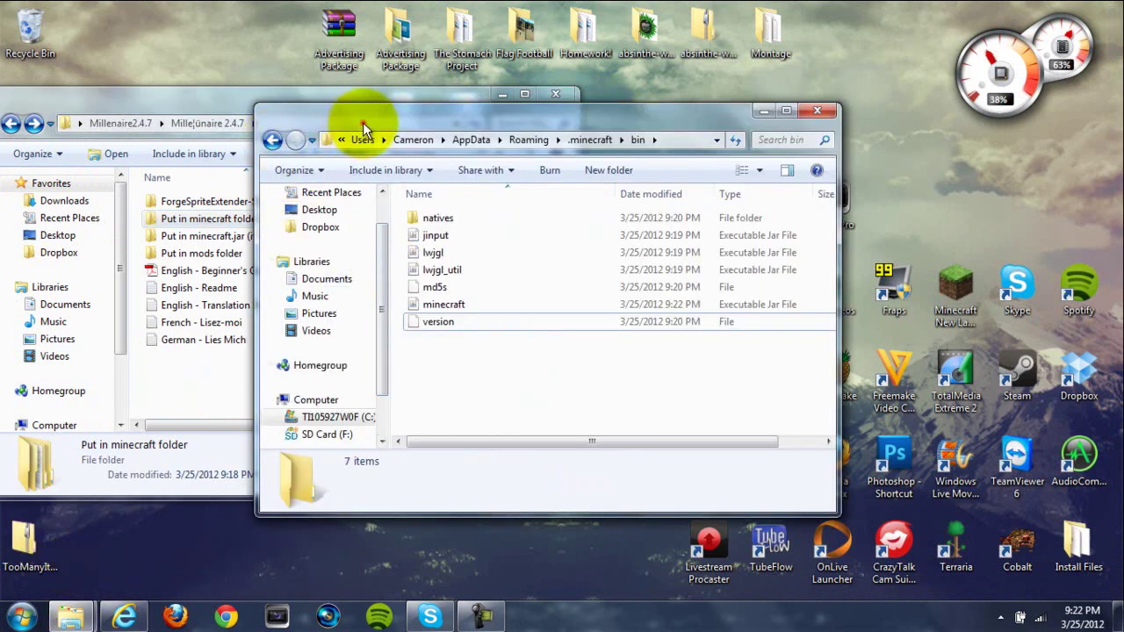
Move millenaire and millenaire-custom from 'Put in minecraft folder' into .minecraft.
{"action": "left_click_drag", "start_coordinate": [362, 121], "coordinate": [625, 108]}
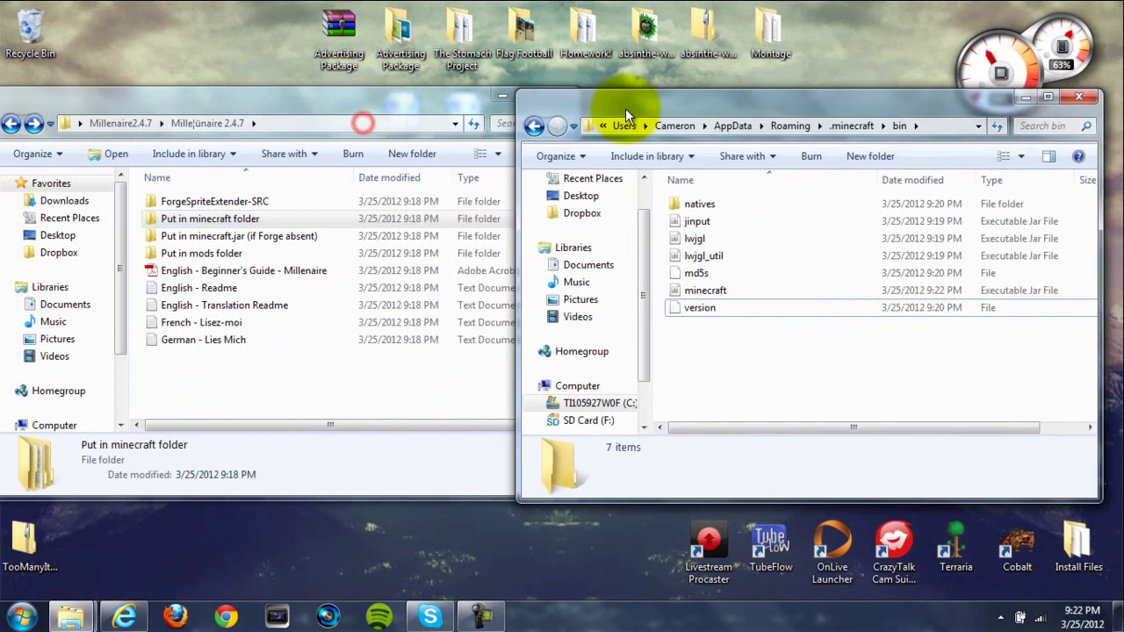
{"action": "left_click", "coordinate": [535, 127]}
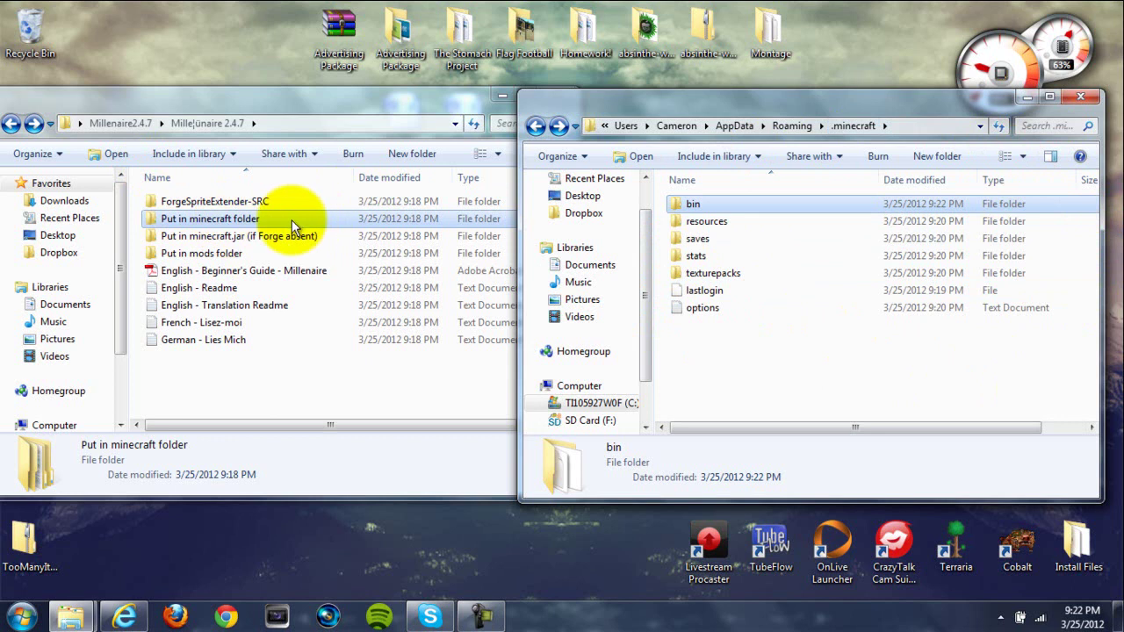
{"action": "double_click", "coordinate": [222, 218]}
{"action": "left_click_drag", "start_coordinate": [219, 256], "coordinate": [756, 389]}
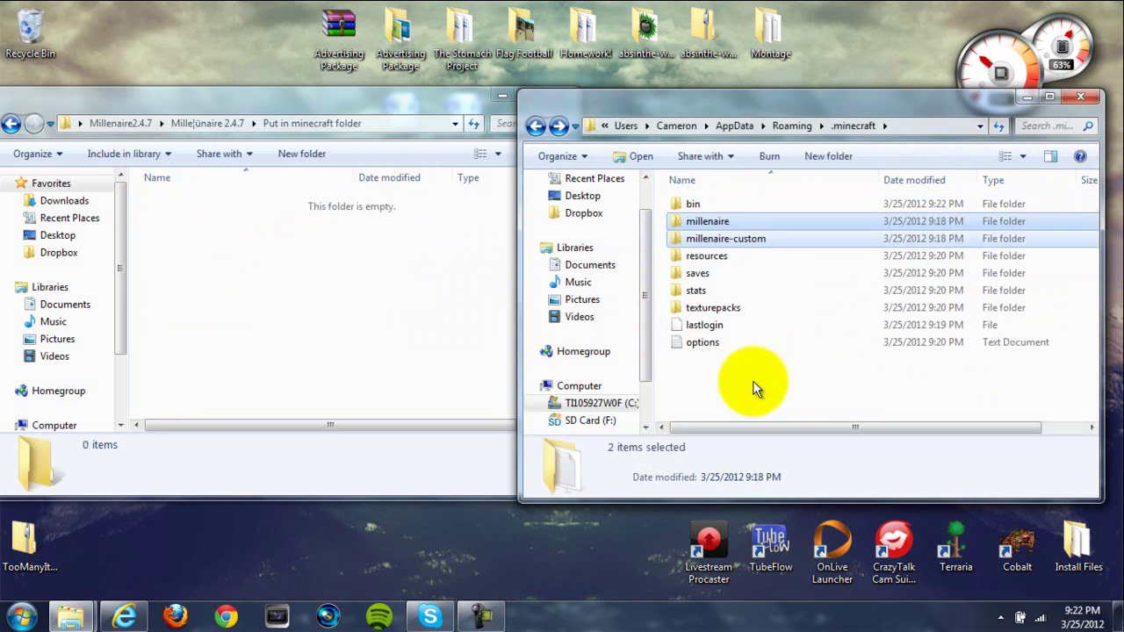
{"action": "left_click", "coordinate": [11, 122]}
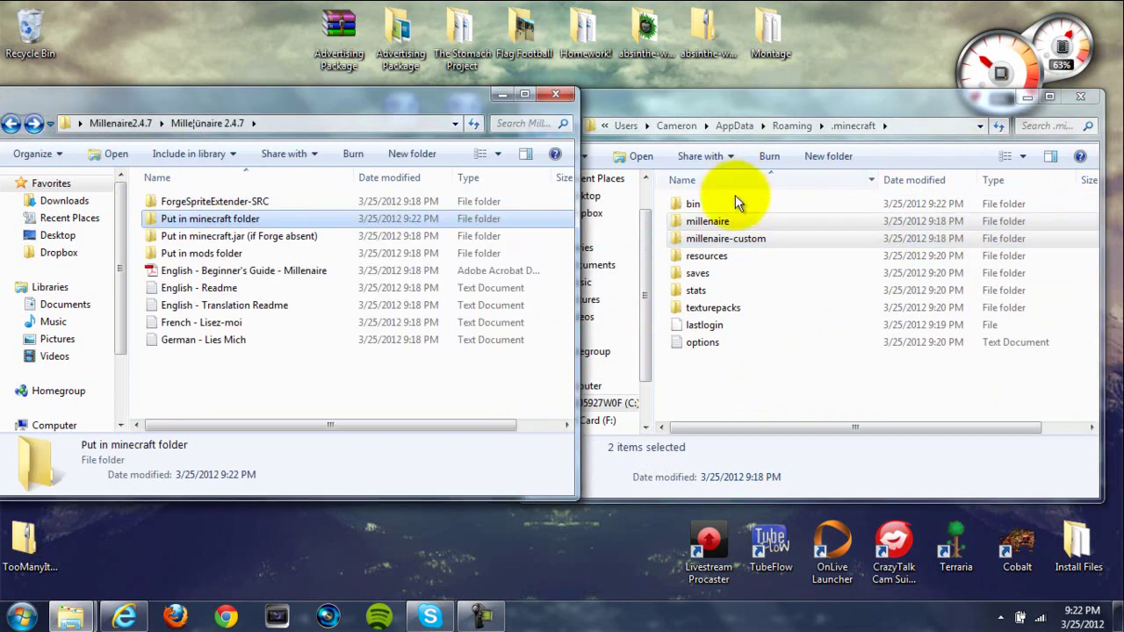
{"action": "left_click", "coordinate": [718, 382]}
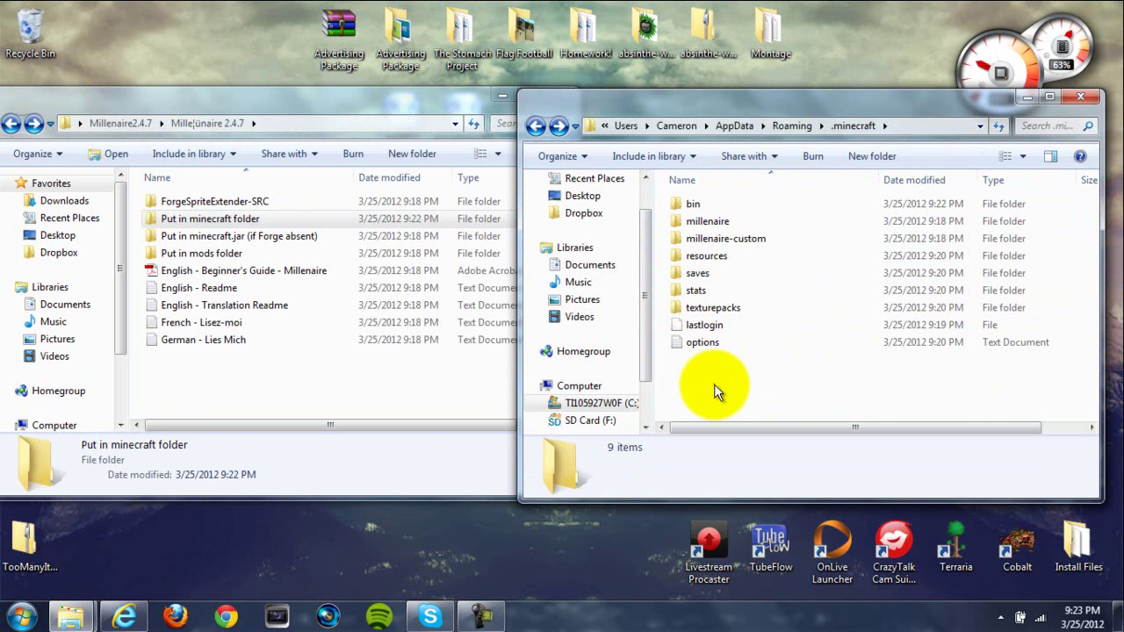
{"action": "right_click", "coordinate": [713, 384]}
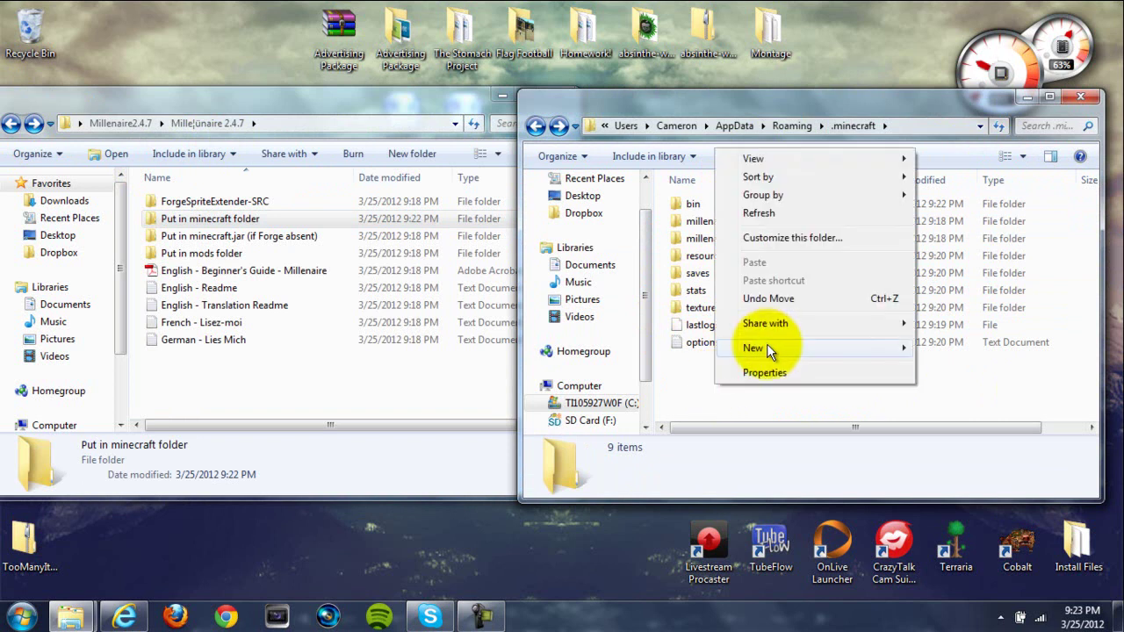
Create a new folder named mods inside .minecraft and open it.
{"action": "mouse_move", "coordinate": [764, 348]}
{"action": "left_click", "coordinate": [591, 349]}
{"action": "type", "text": "mods"}
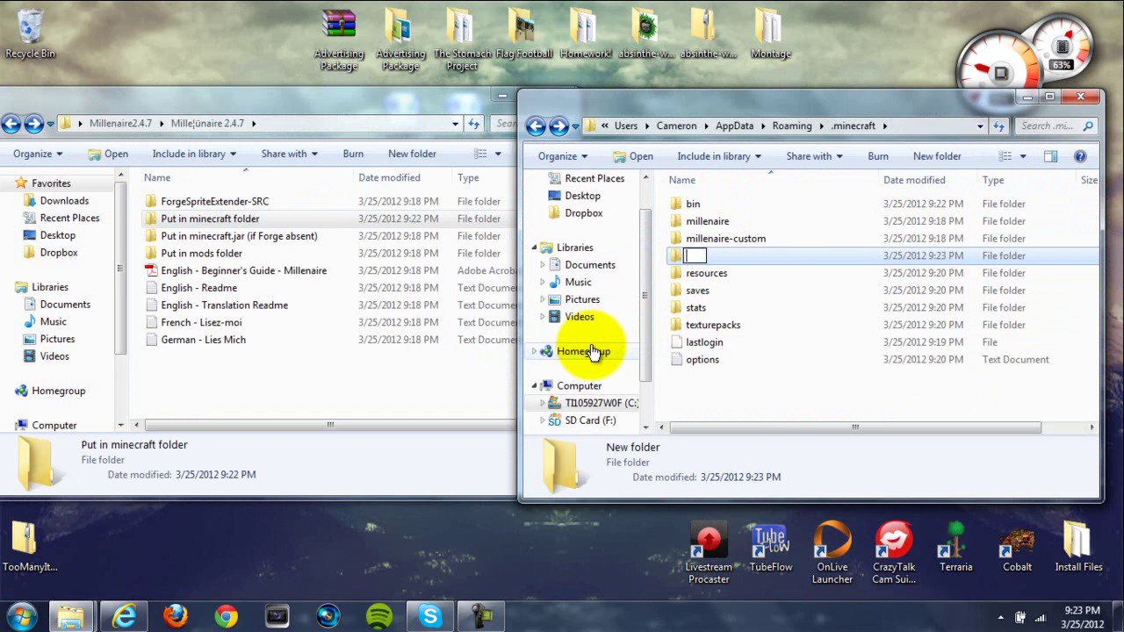
{"action": "key", "text": "Return"}
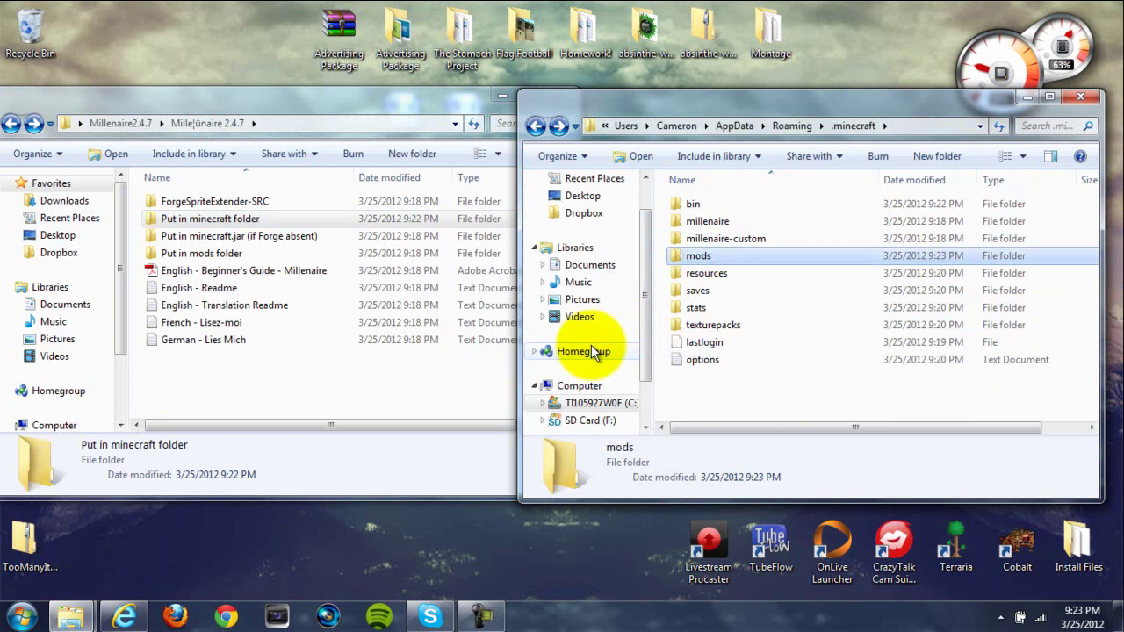
{"action": "double_click", "coordinate": [737, 259]}
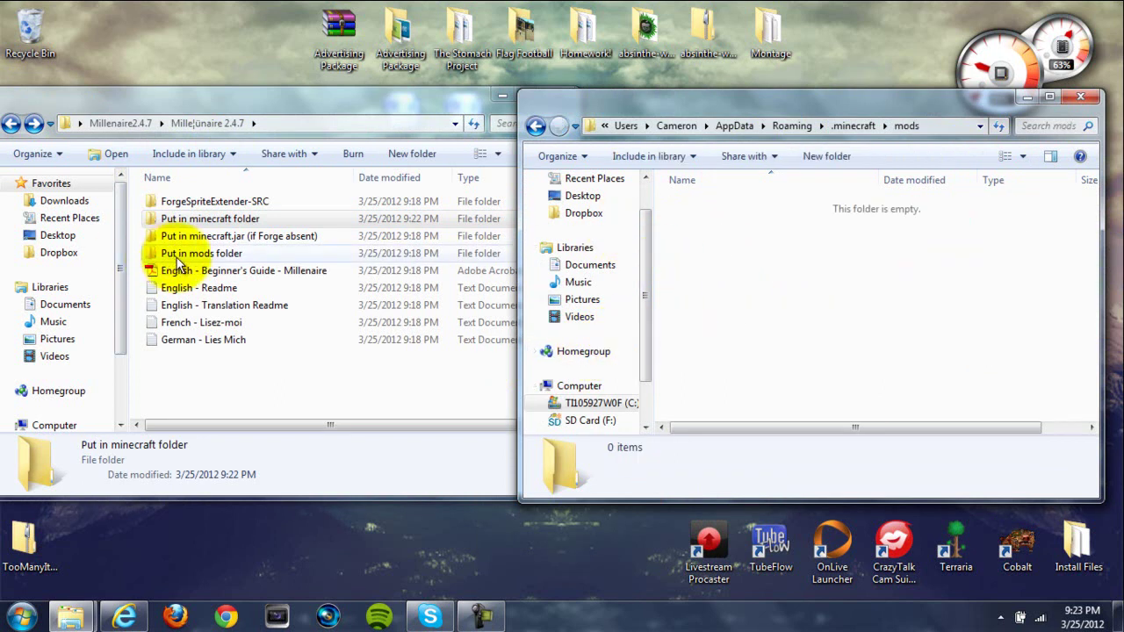
Move the millenaire2.4.7 zip from 'Put in mods folder' into mods and close the Millenaire window.
{"action": "double_click", "coordinate": [226, 253]}
{"action": "left_click_drag", "start_coordinate": [187, 197], "coordinate": [793, 255]}
{"action": "left_click", "coordinate": [11, 123]}
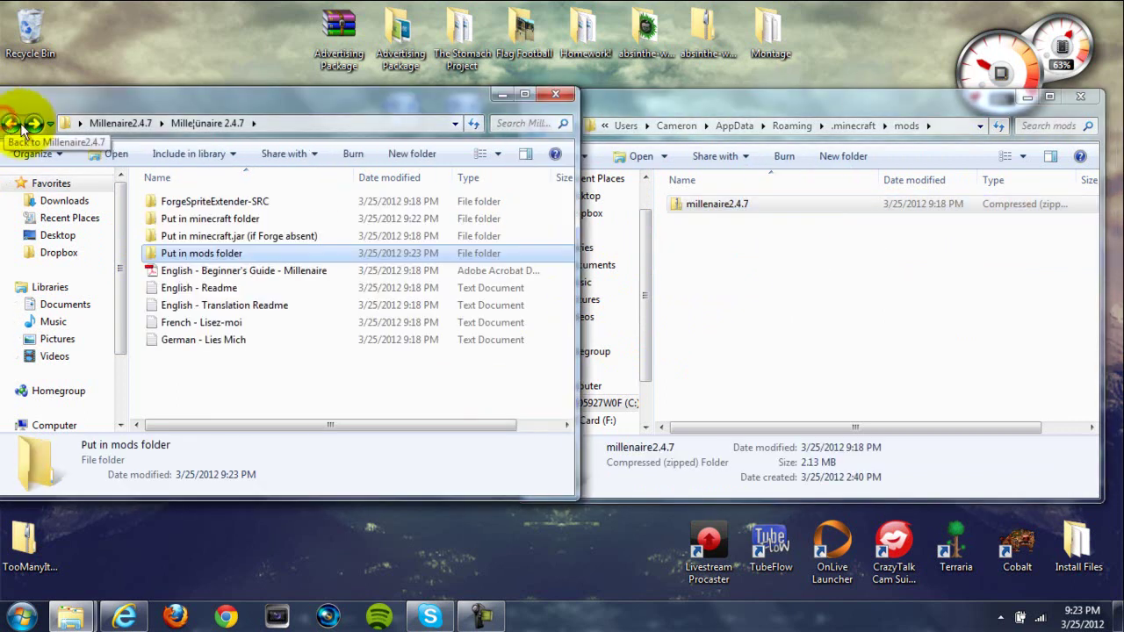
{"action": "left_click", "coordinate": [551, 94]}
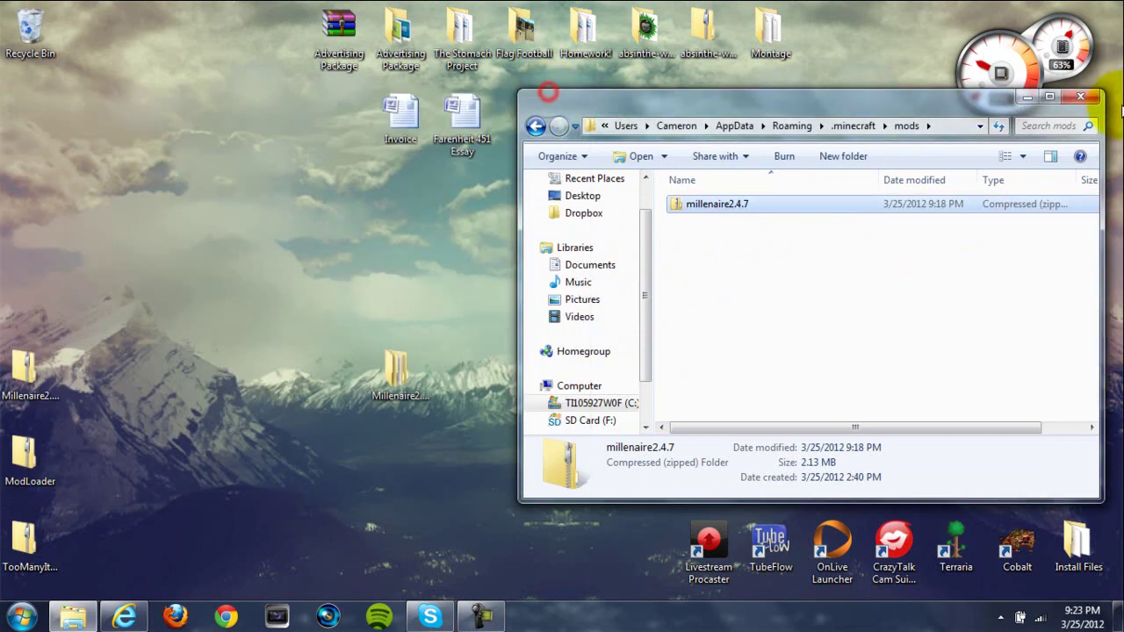
Launch Minecraft through the New Launcher, allow it to run, log in, and choose Singleplayer.
{"action": "left_click", "coordinate": [1092, 101]}
{"action": "double_click", "coordinate": [962, 318]}
{"action": "left_click", "coordinate": [602, 318]}
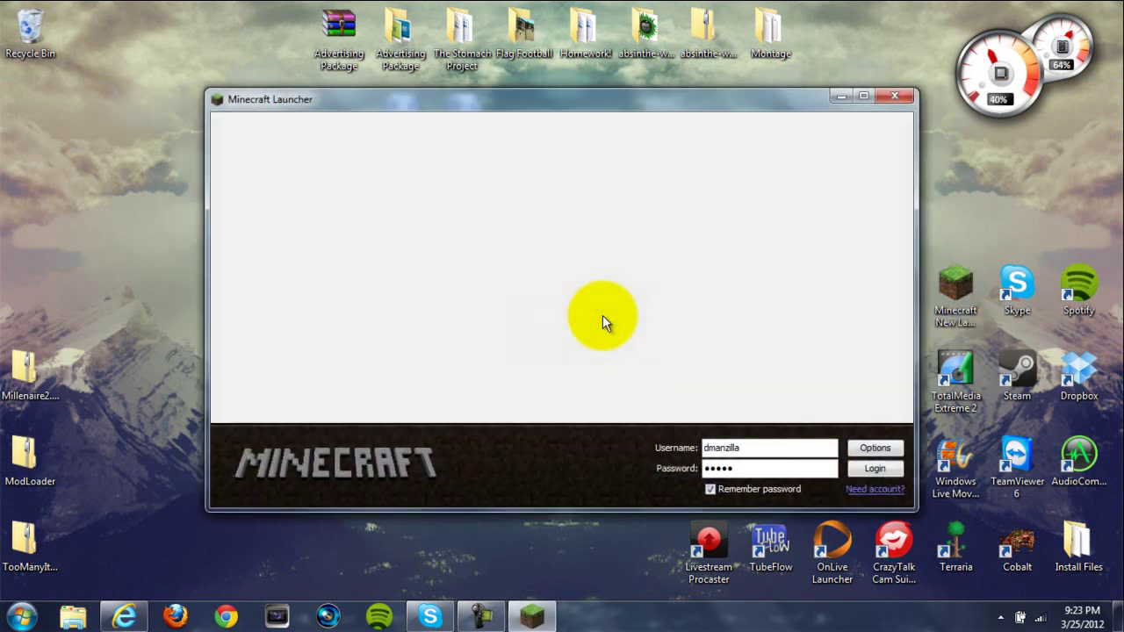
{"action": "left_click", "coordinate": [883, 465]}
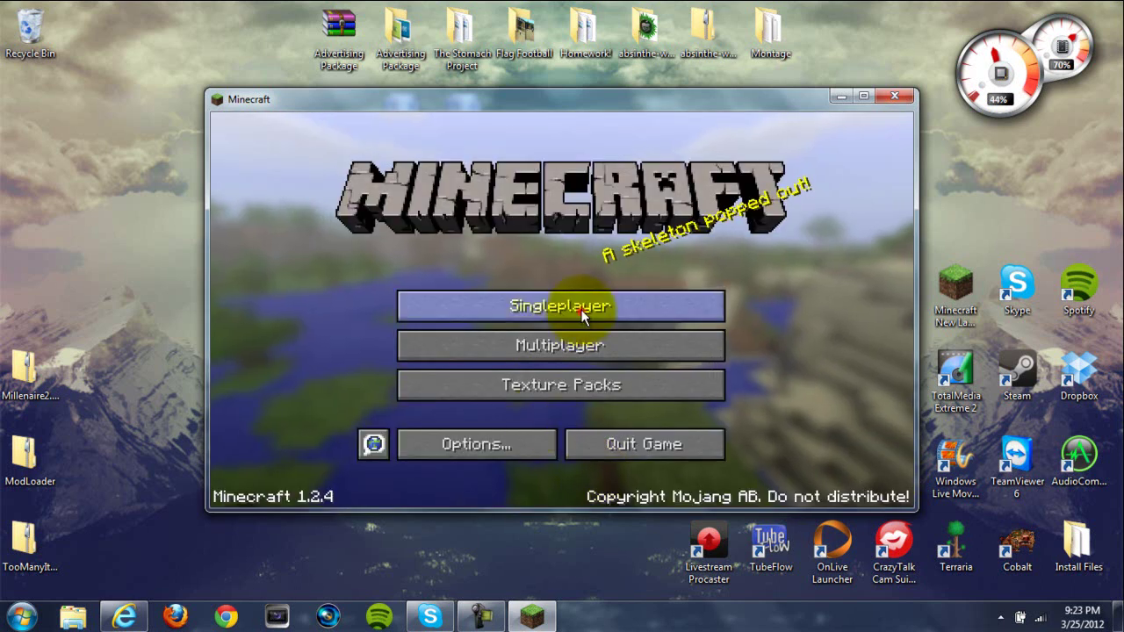
{"action": "left_click", "coordinate": [579, 307]}
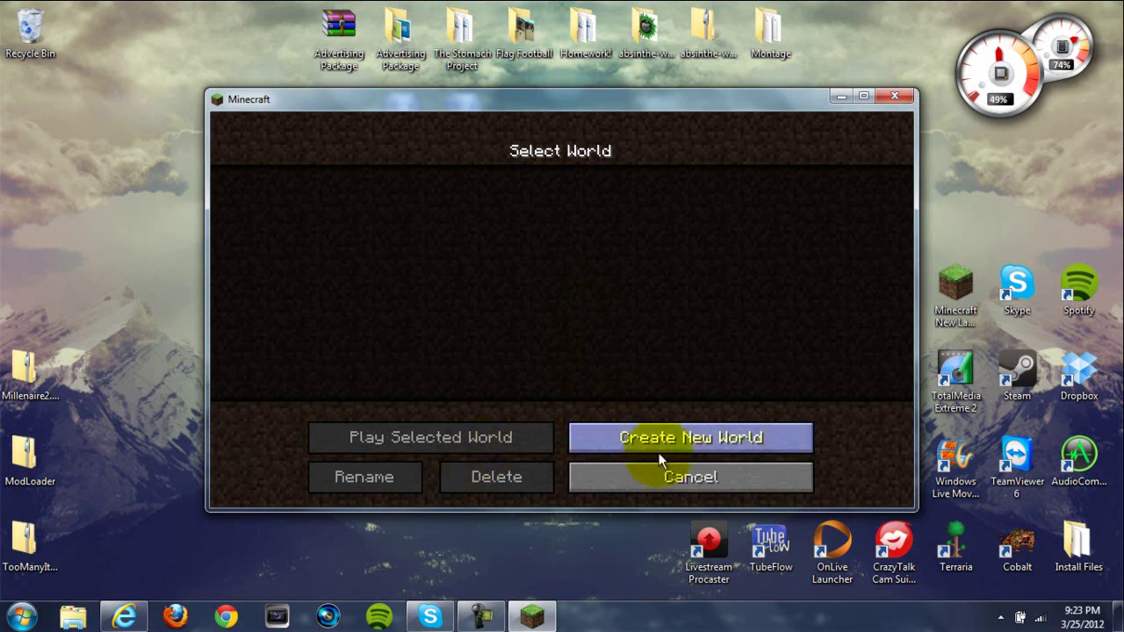
Generate a world called New World, then open and close the inventory once in-game.
{"action": "left_click", "coordinate": [678, 440]}
{"action": "left_click", "coordinate": [461, 477]}
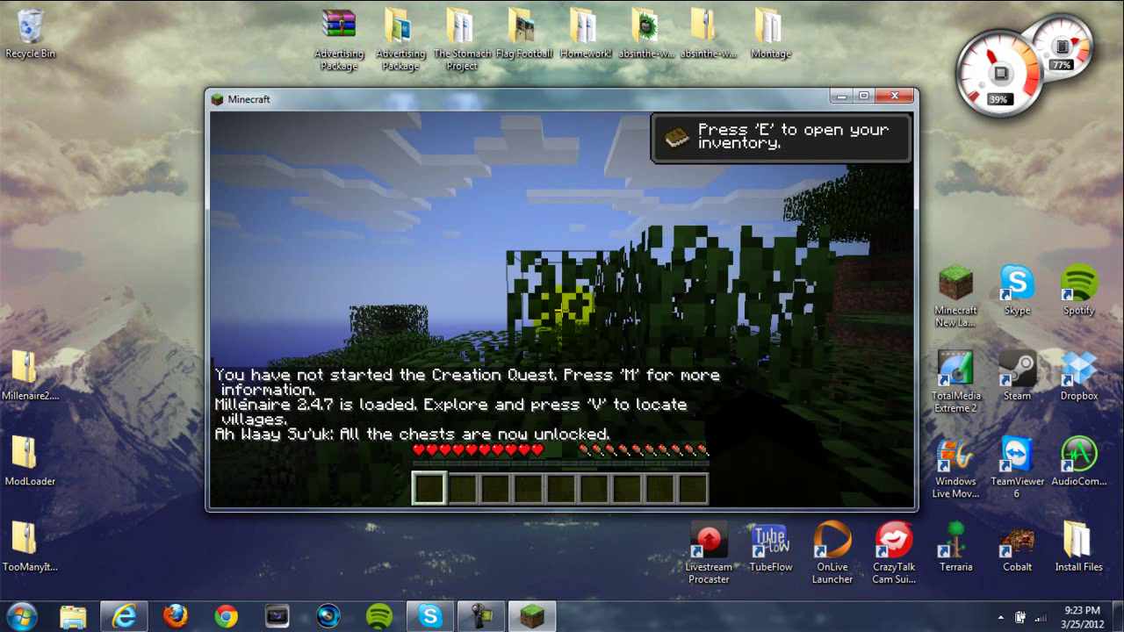
{"action": "mouse_move", "coordinate": [562, 309]}
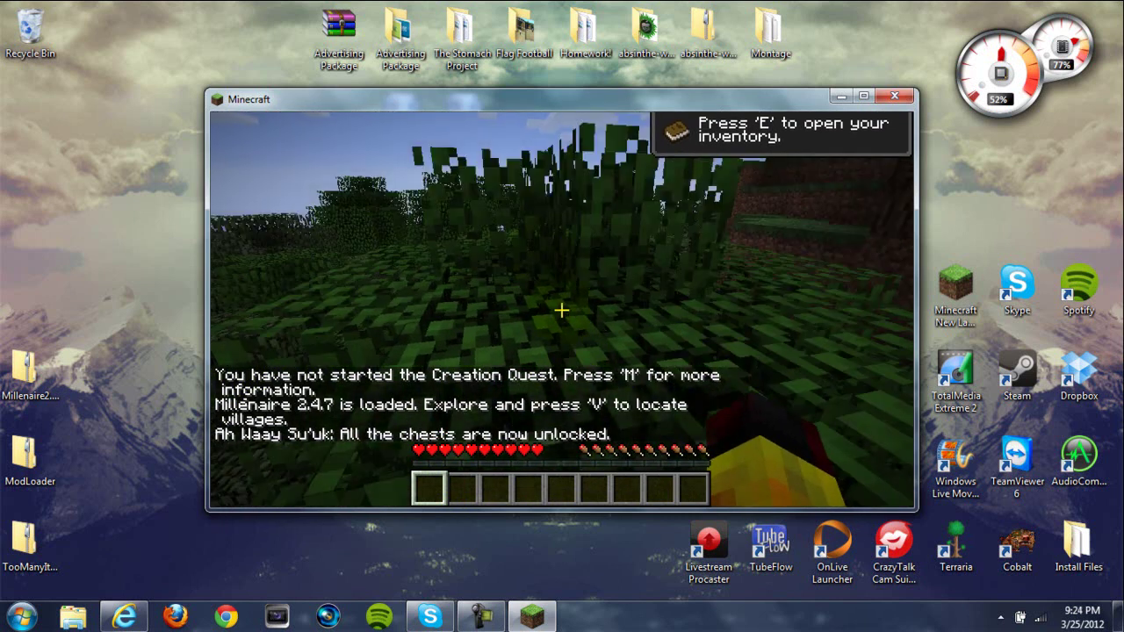
{"action": "key", "text": "e"}
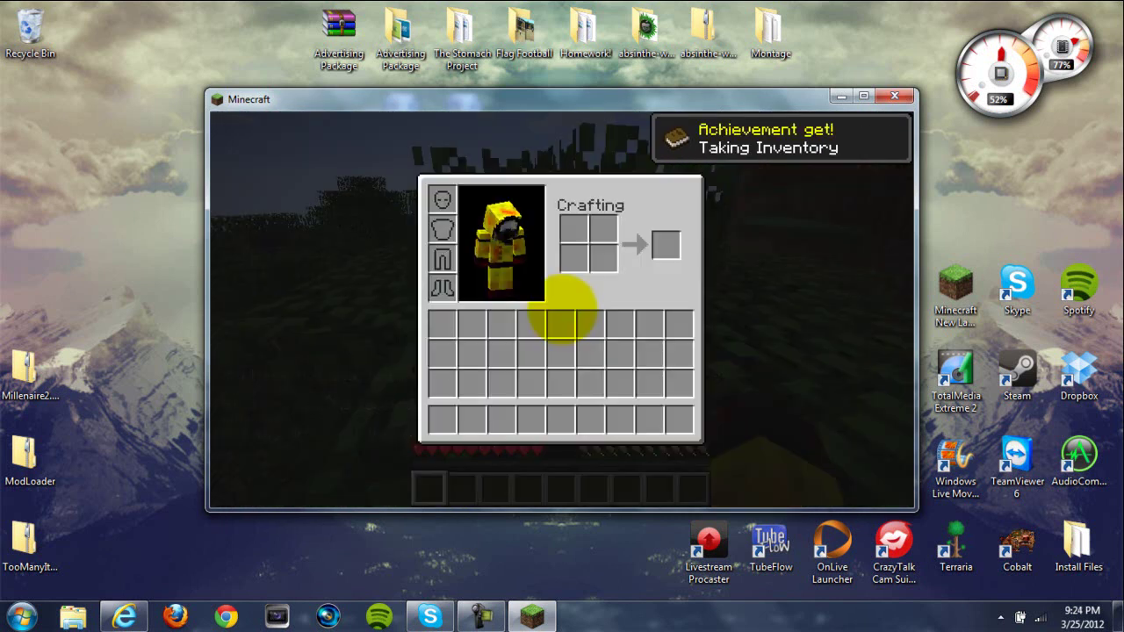
{"action": "key", "text": "e"}
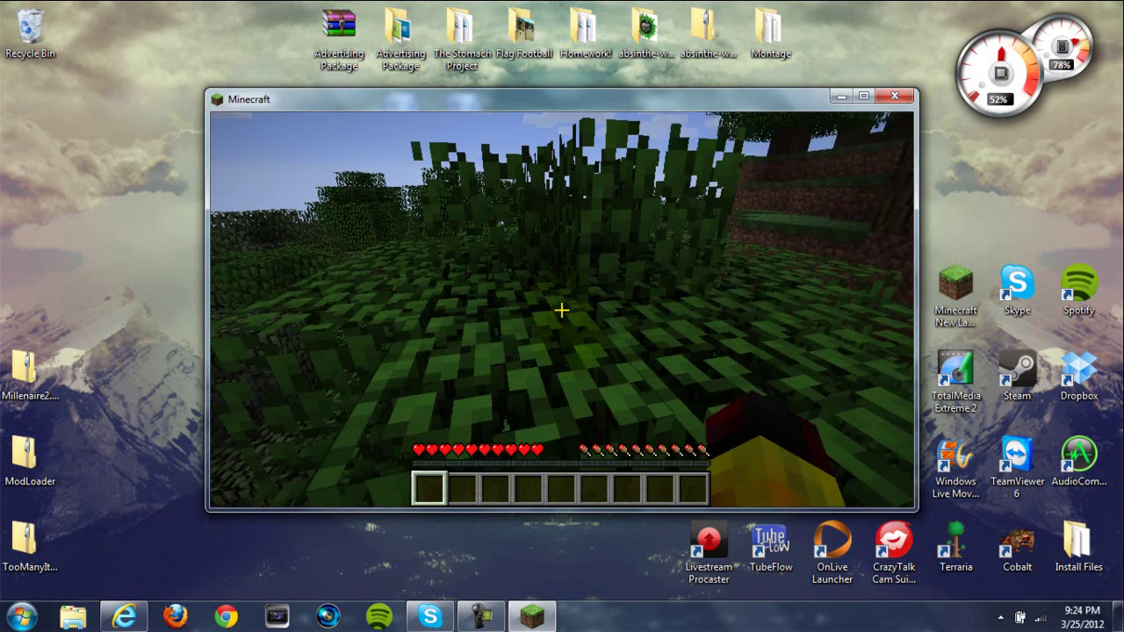